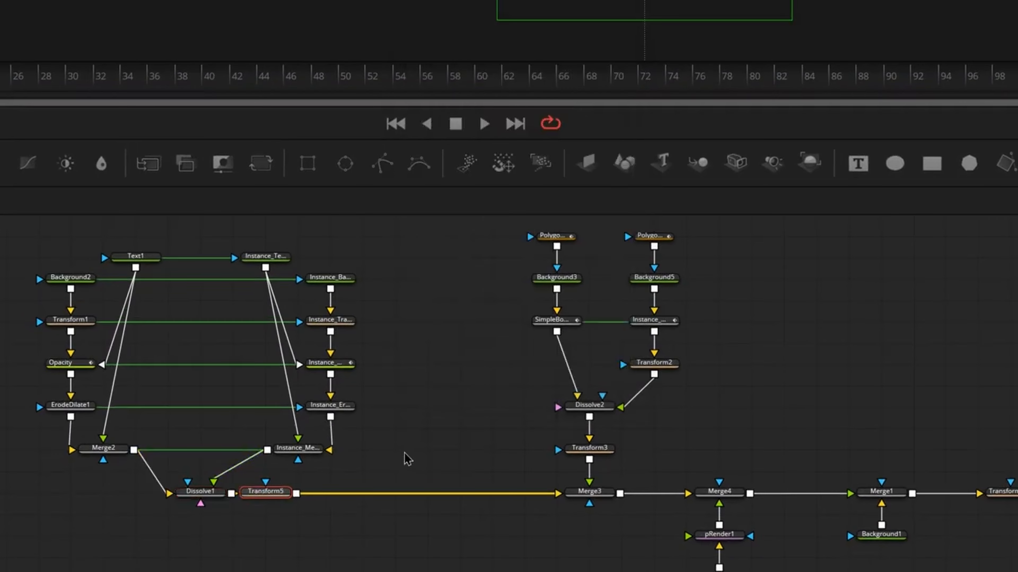
Move Transform5 further along the line between Dissolve1 and Merge3 and set its size to 0
drag(278, 498, 409, 498)
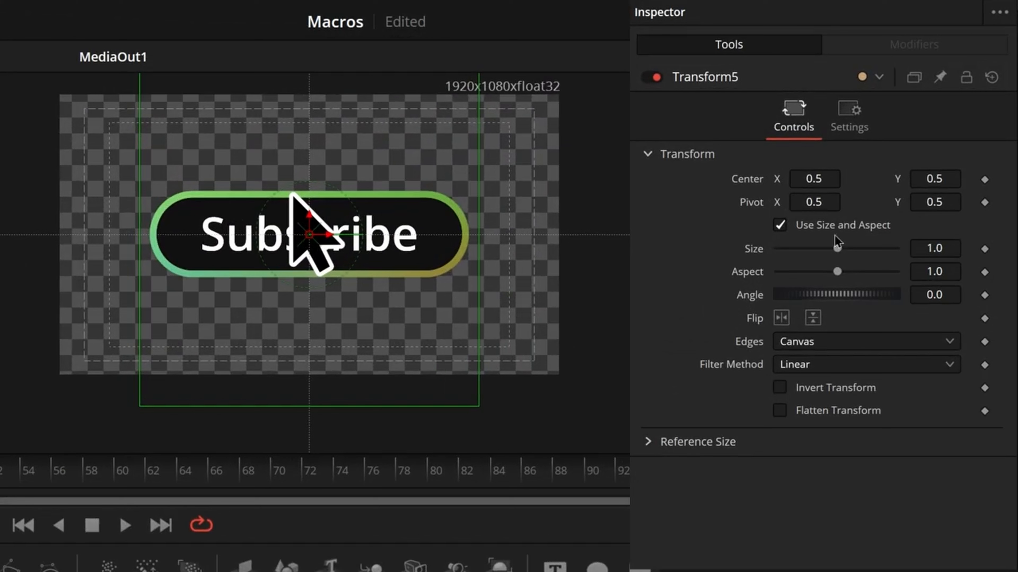
drag(838, 248, 777, 248)
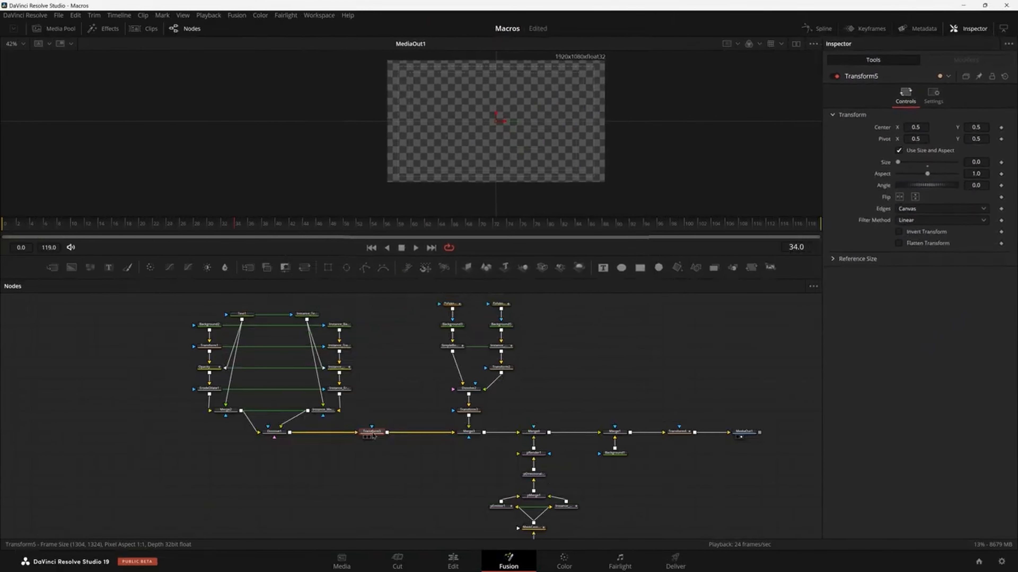
Preview the Transform5 output in a second viewer, then return to a single viewer
key(1)
scroll(254, 132, down, 3)
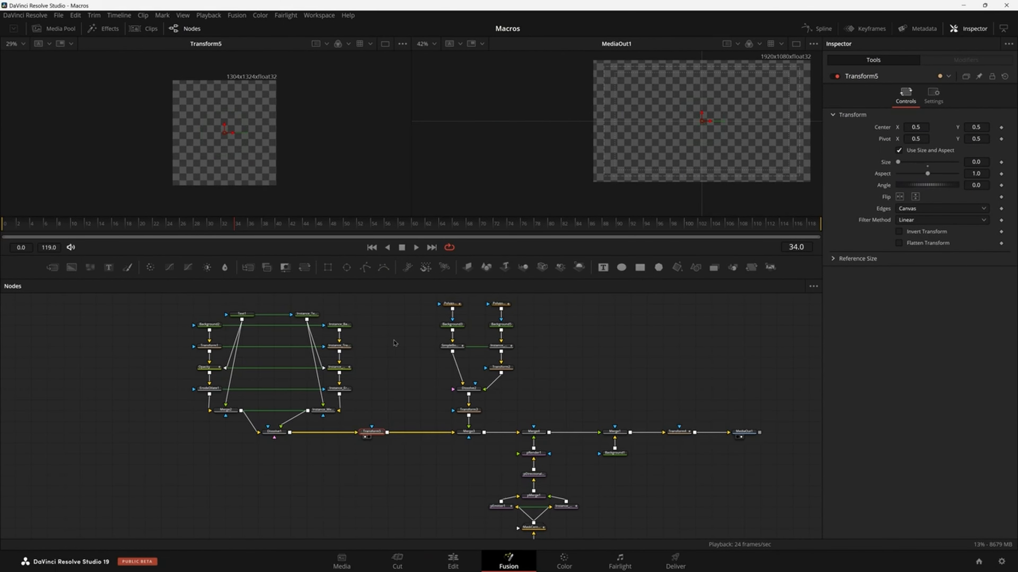
click(796, 44)
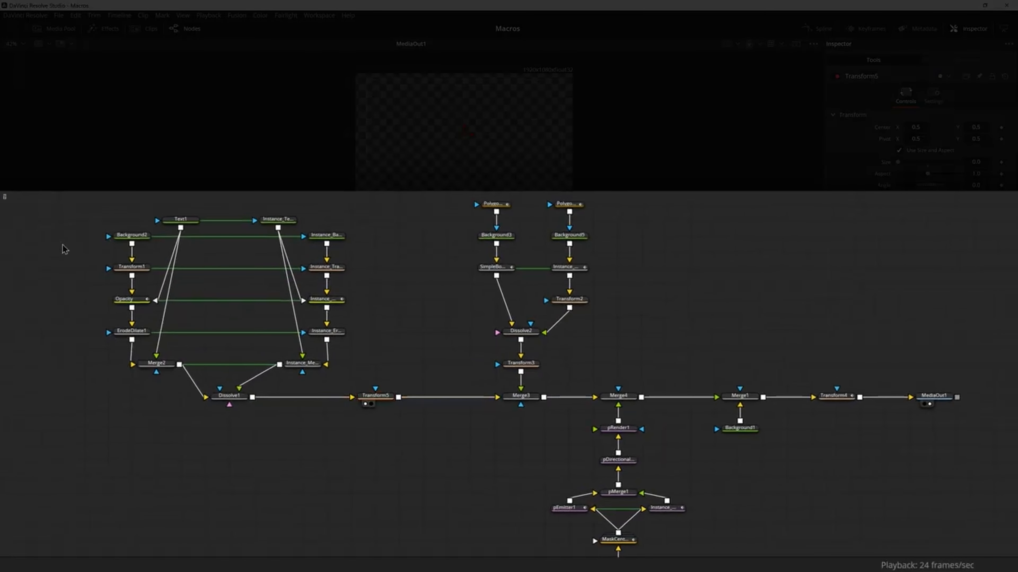
Examine the button text branch feeding Merge3 and preview the Merge3 output
mouse_move(124, 297)
mouse_down()
mouse_move(339, 451)
mouse_move(328, 424)
mouse_up()
mouse_move(500, 434)
mouse_down()
mouse_move(532, 418)
mouse_move(542, 393)
mouse_up()
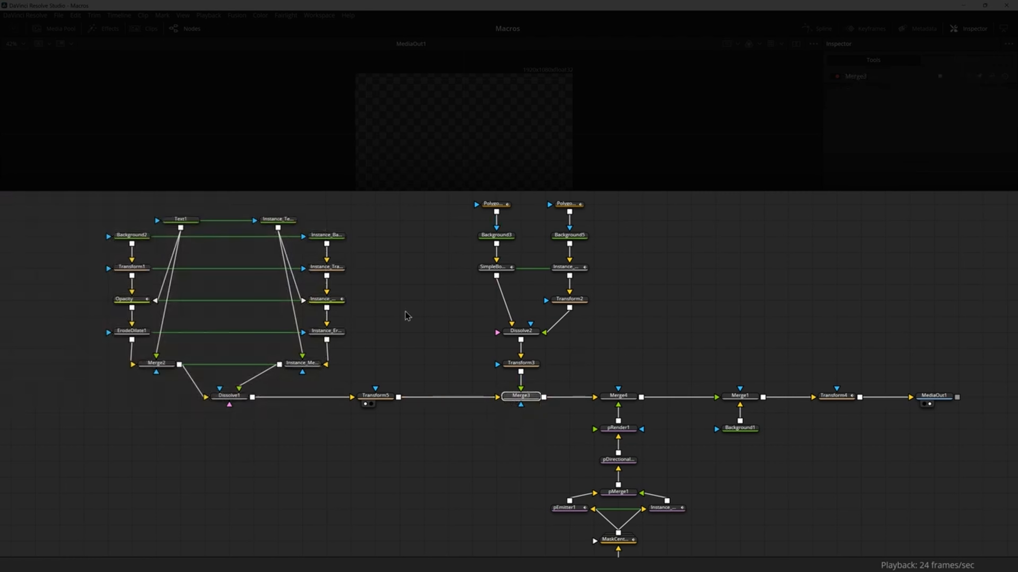
drag(44, 192, 357, 427)
click(532, 400)
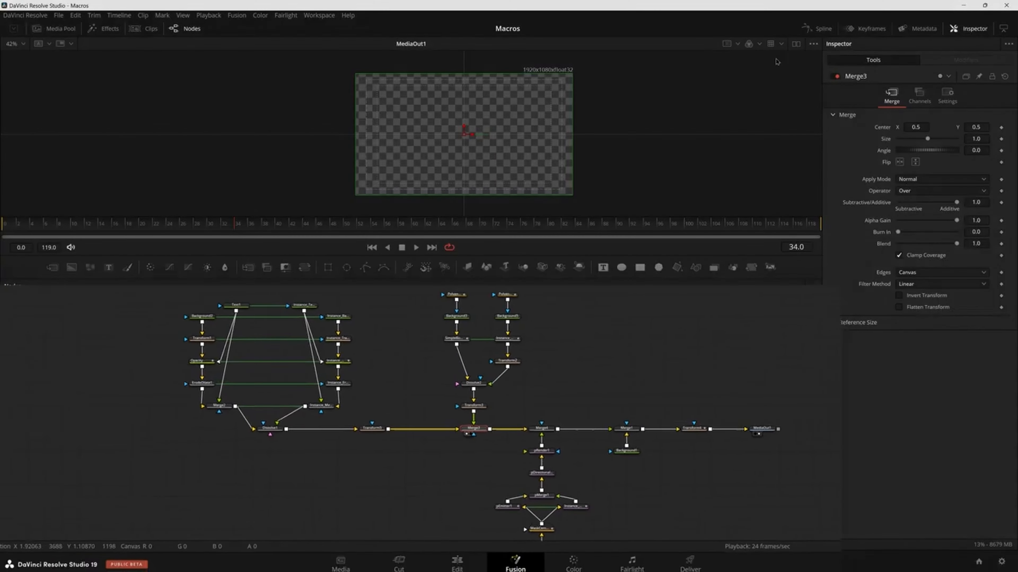
key(1)
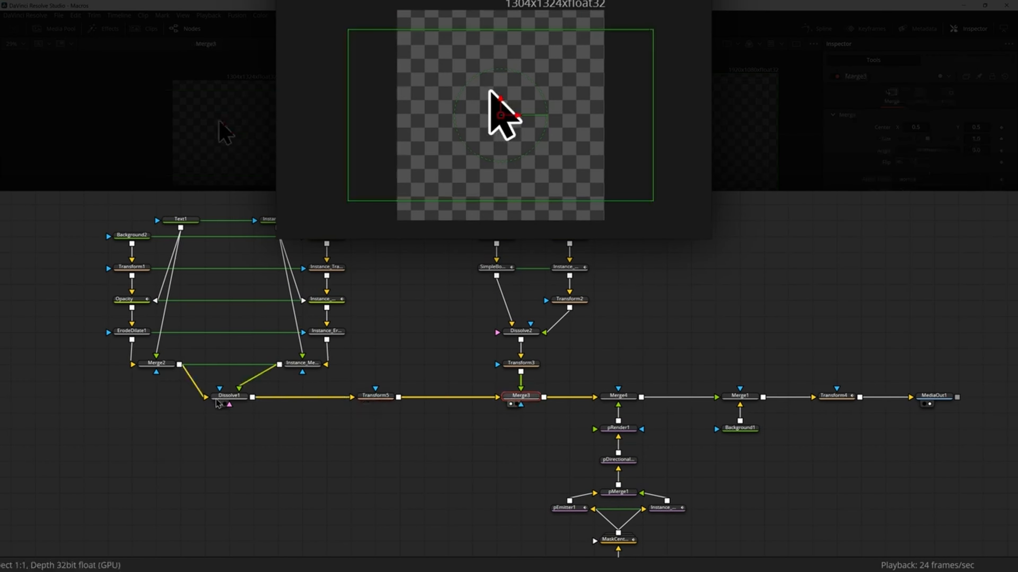
Compare the output resolutions of Dissolve1, Background1, Merge4 and Merge1 in the viewer
click(228, 396)
key(1)
click(745, 429)
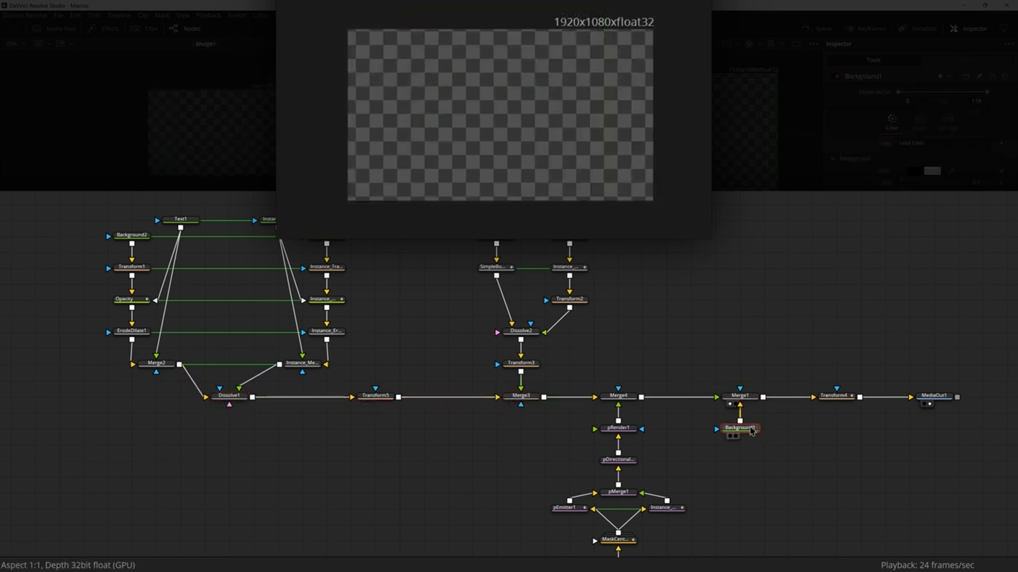
click(618, 395)
key(1)
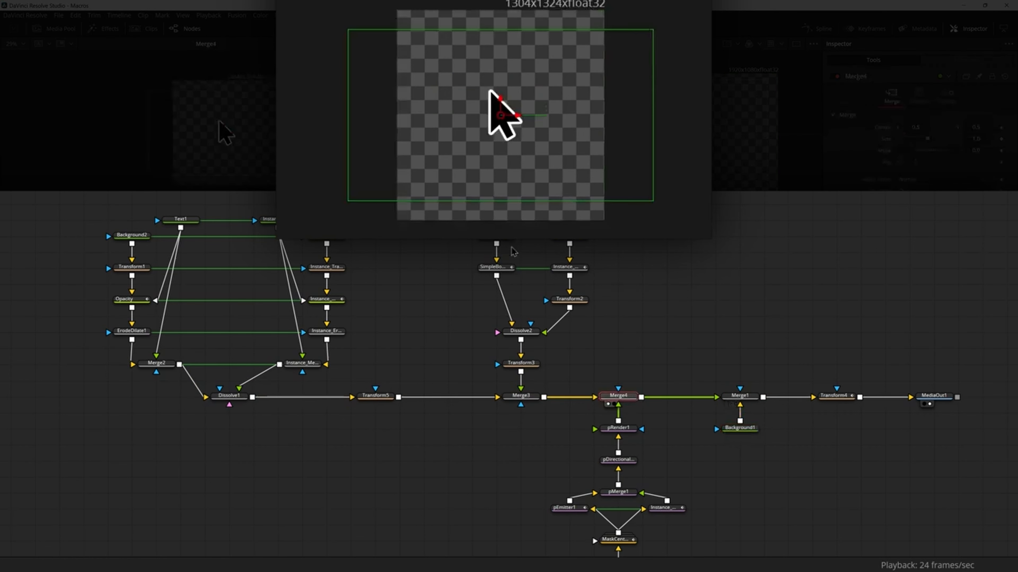
click(749, 398)
key(1)
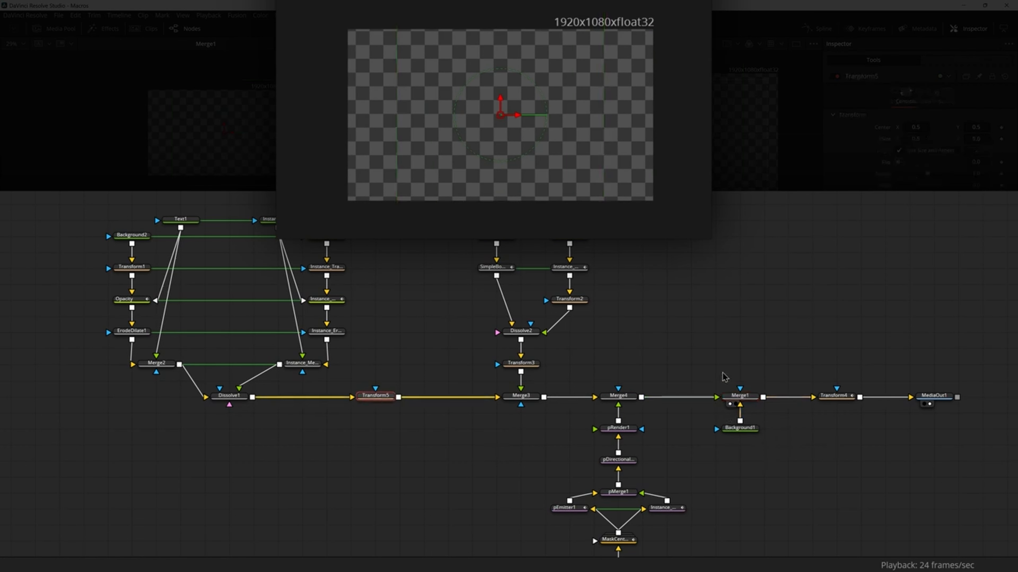
Trace the composite through Merge1 with Background1, the cursor branch ending in Merge3, and Merge4
drag(721, 371, 756, 457)
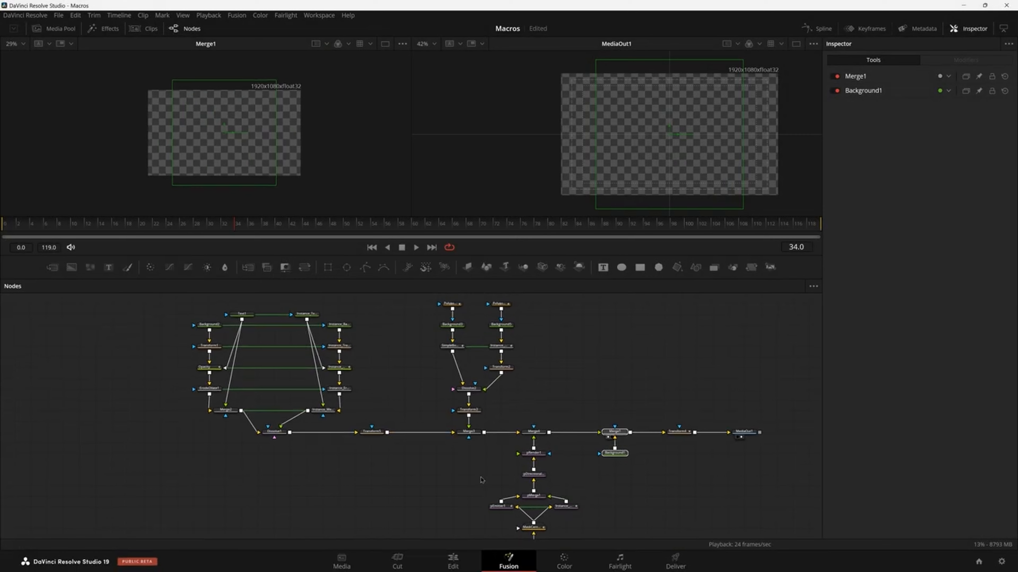
drag(480, 480, 520, 496)
drag(460, 305, 545, 456)
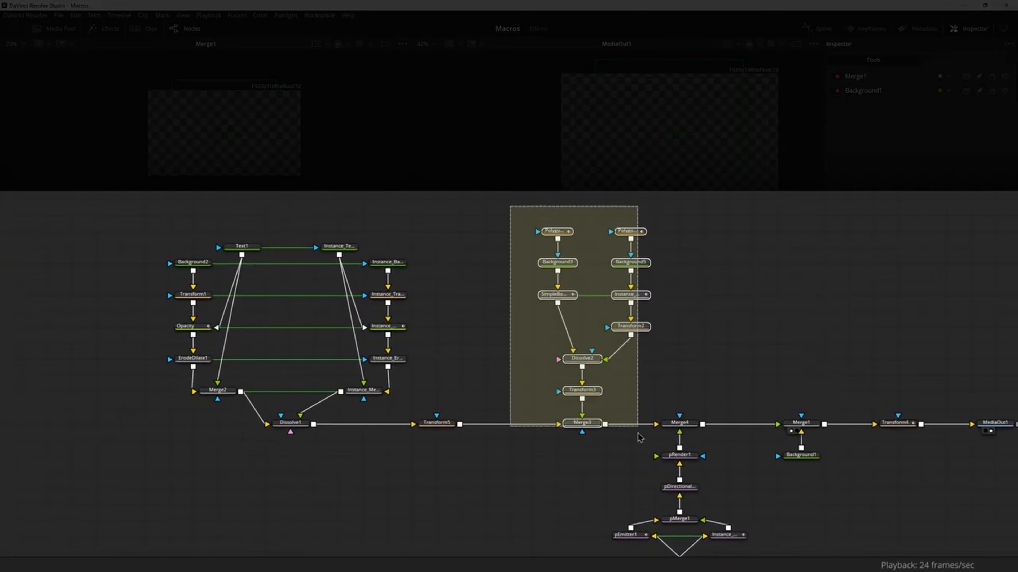
drag(637, 433, 520, 430)
drag(569, 461, 566, 433)
click(601, 434)
click(679, 433)
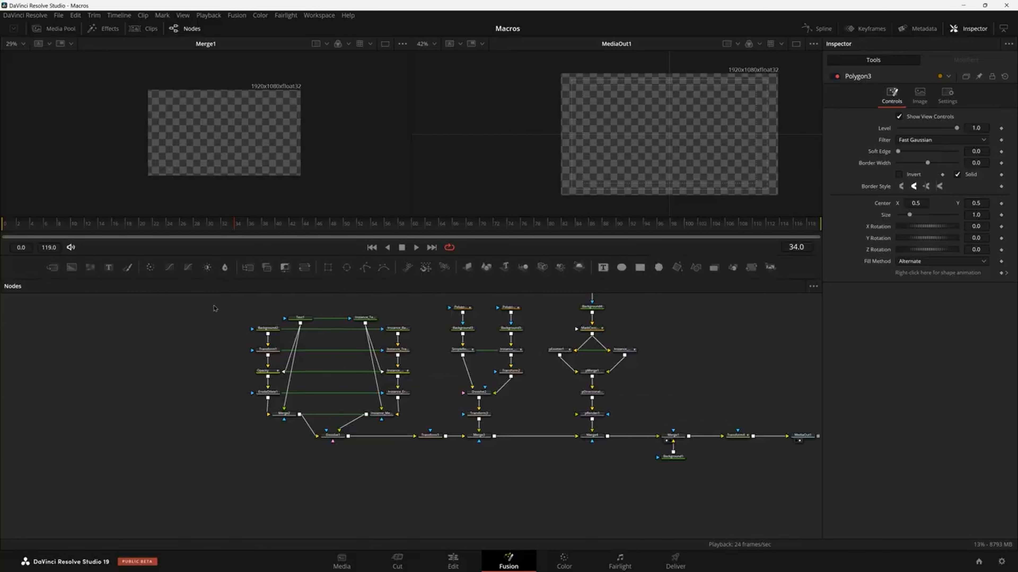
Examine which button, cursor and particle nodes feed into Merge1 ahead of Background1
drag(214, 308, 633, 456)
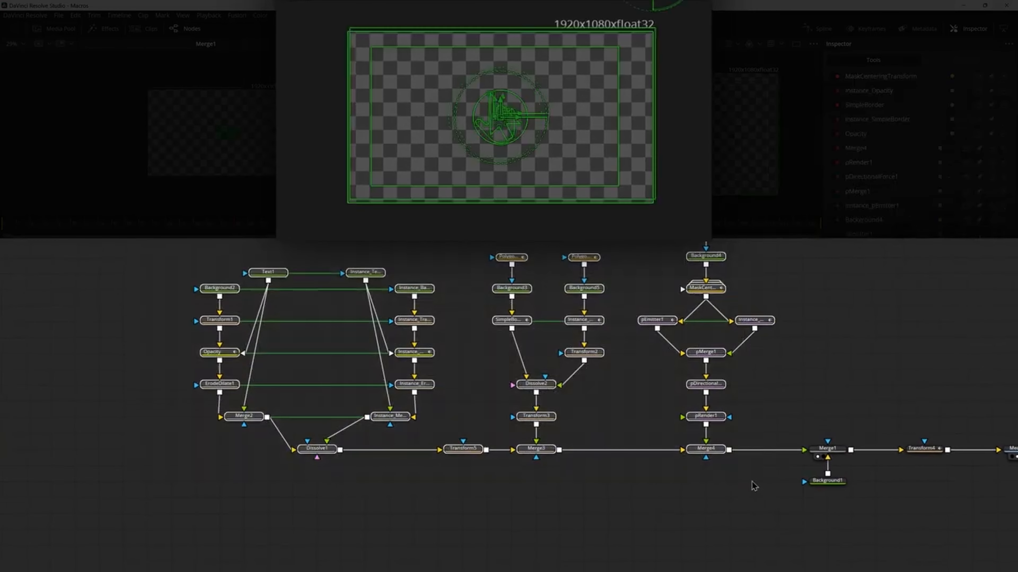
drag(821, 498, 786, 516)
click(799, 498)
click(678, 527)
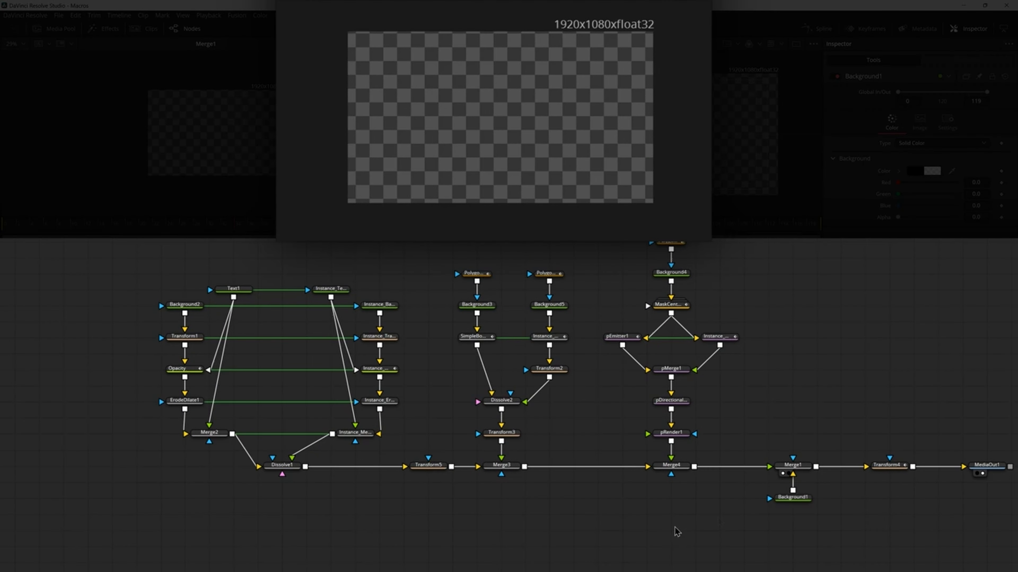
drag(673, 528, 733, 515)
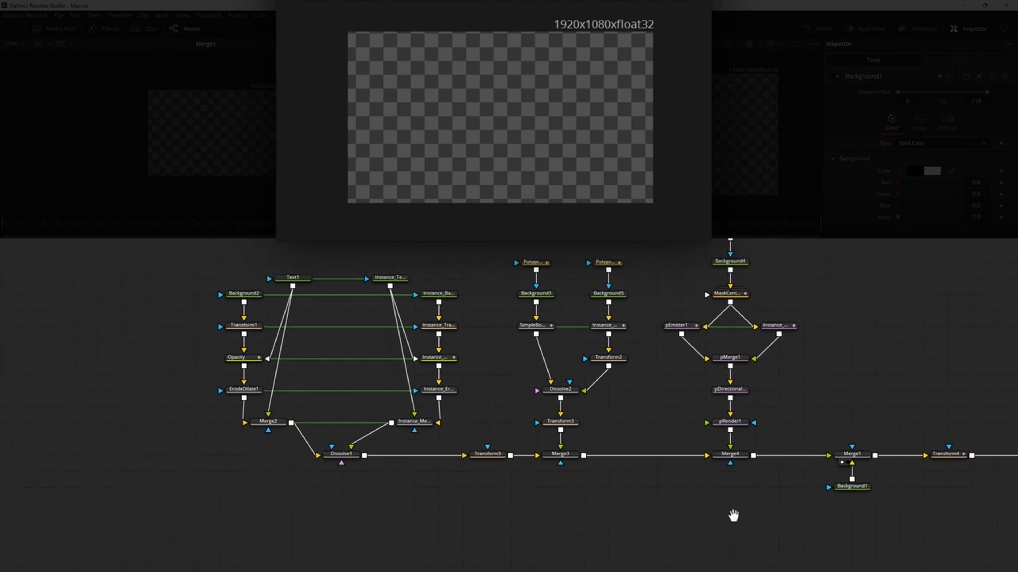
Preview the outputs of Merge3, Merge4 and Background2 to check their frame sizes
click(562, 462)
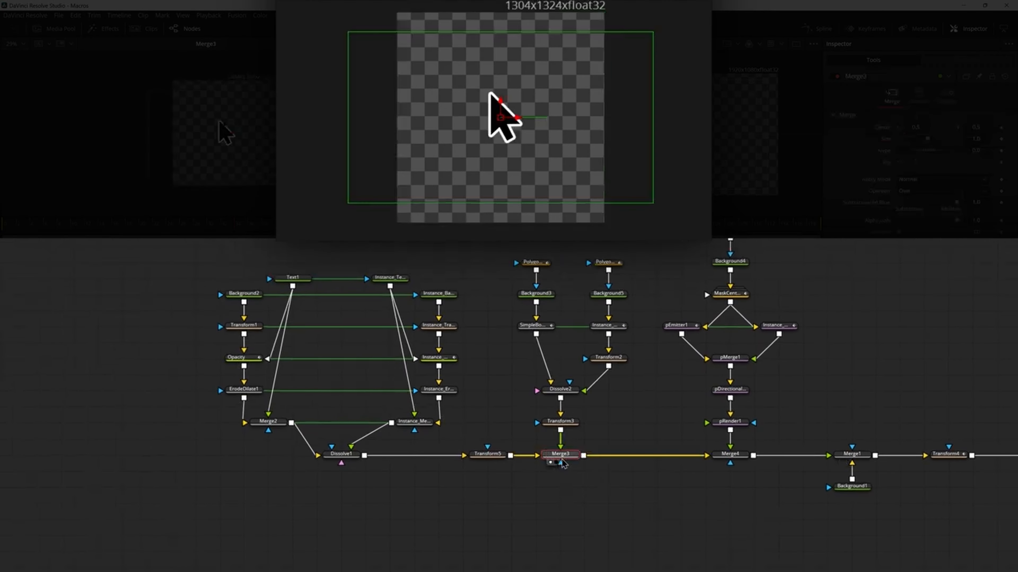
click(740, 461)
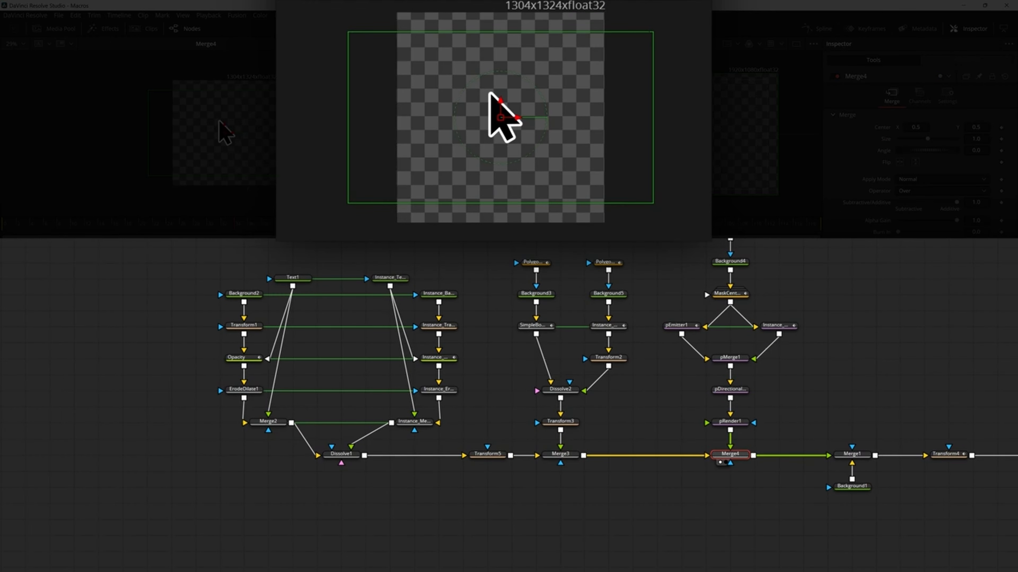
scroll(357, 363, up, 2)
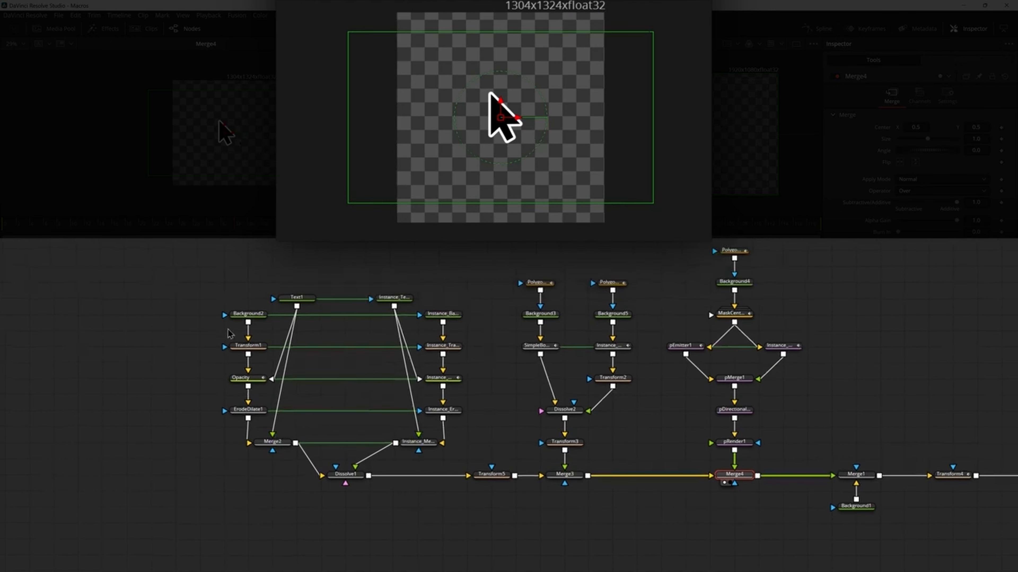
click(248, 314)
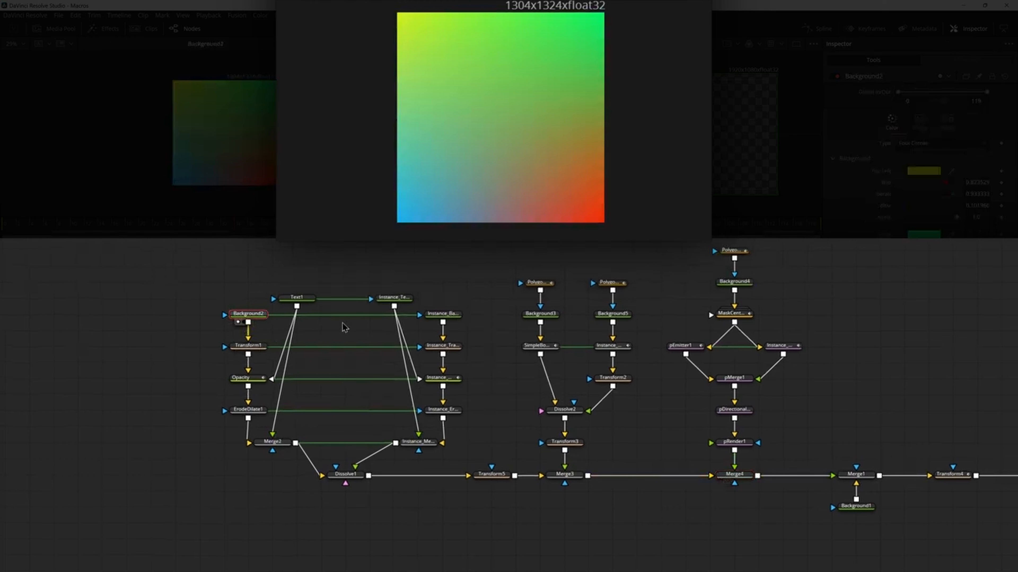
click(520, 512)
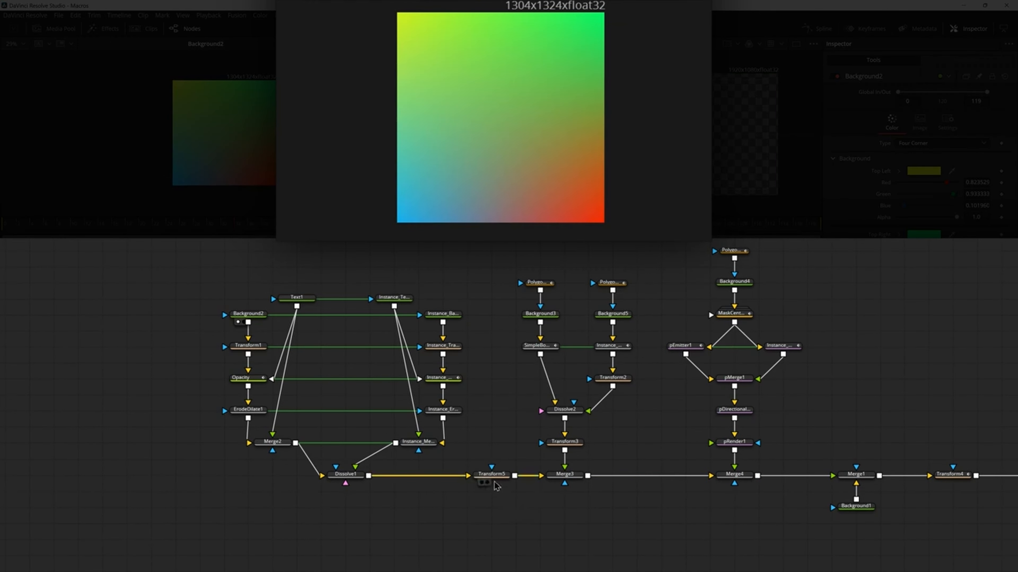
Detach Merge1 and Background1 from the main line, place them below Transform5, and connect Merge4 directly to Transform4
drag(492, 475, 468, 474)
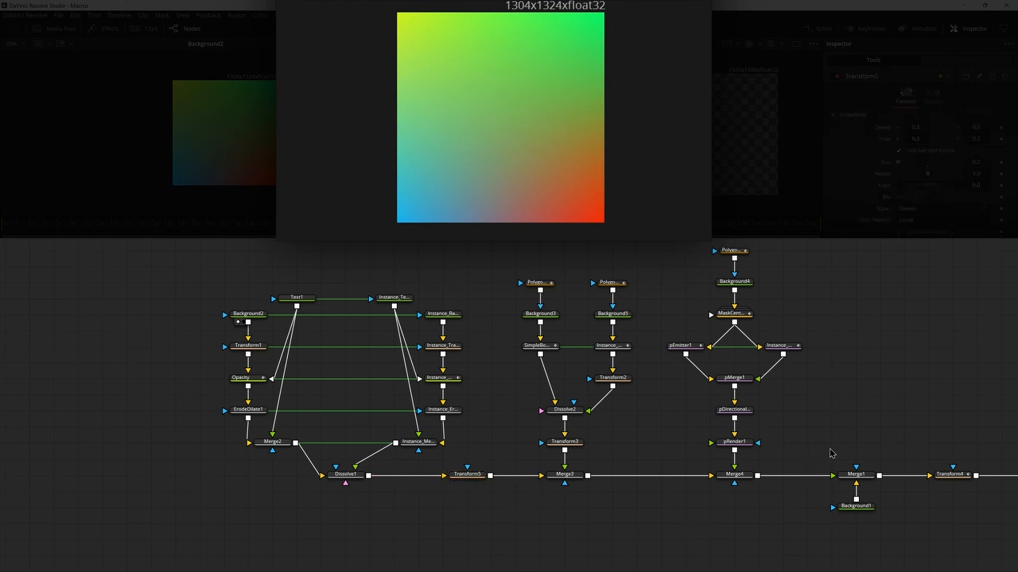
drag(830, 449, 876, 535)
drag(868, 479, 454, 511)
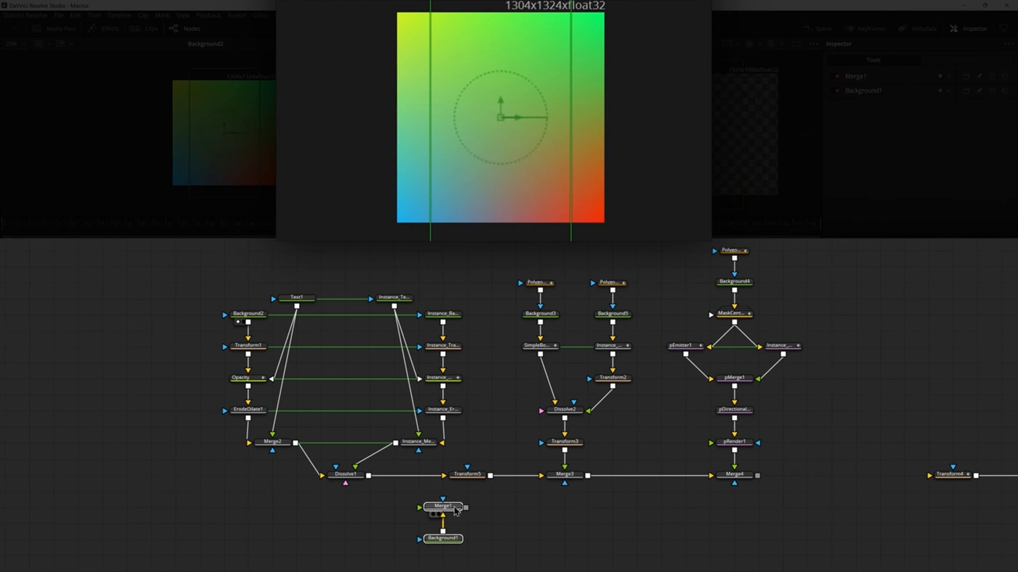
click(455, 512)
drag(757, 476, 929, 477)
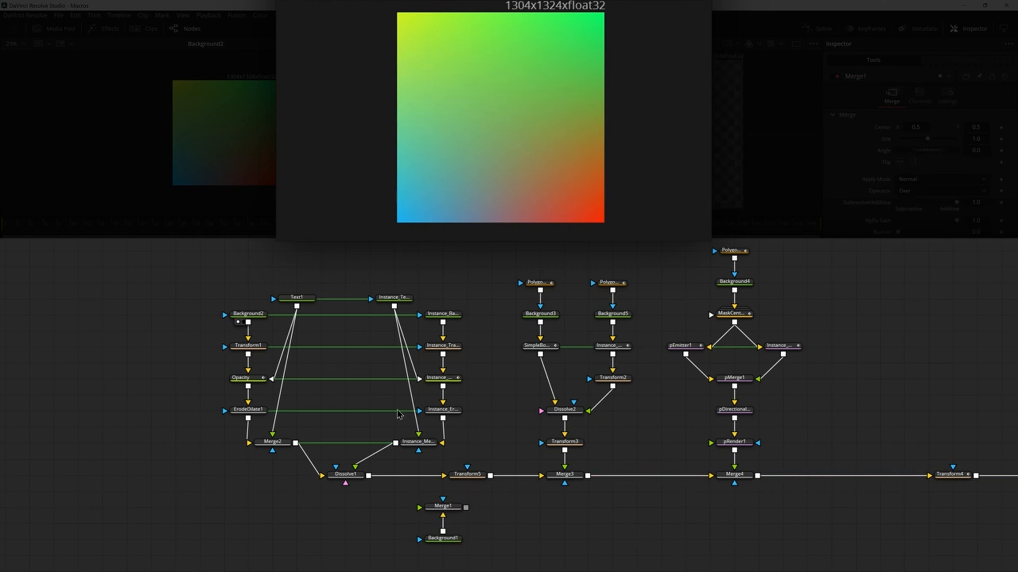
Shift Transform5 toward Dissolve1 and insert Merge1 with its Background1 between Transform5 and Merge3
drag(473, 483, 424, 482)
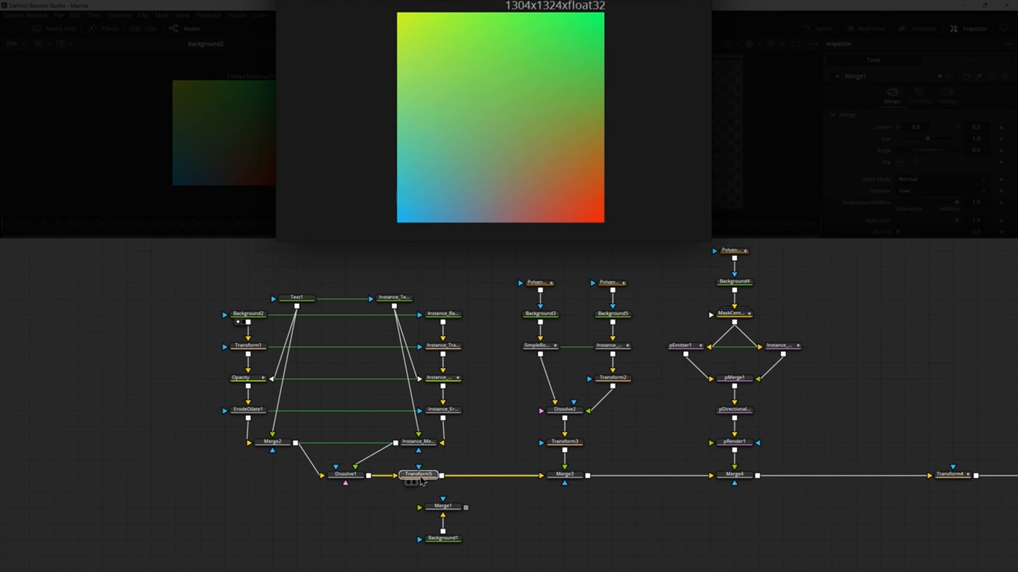
drag(501, 476, 550, 479)
drag(463, 562, 504, 474)
click(717, 512)
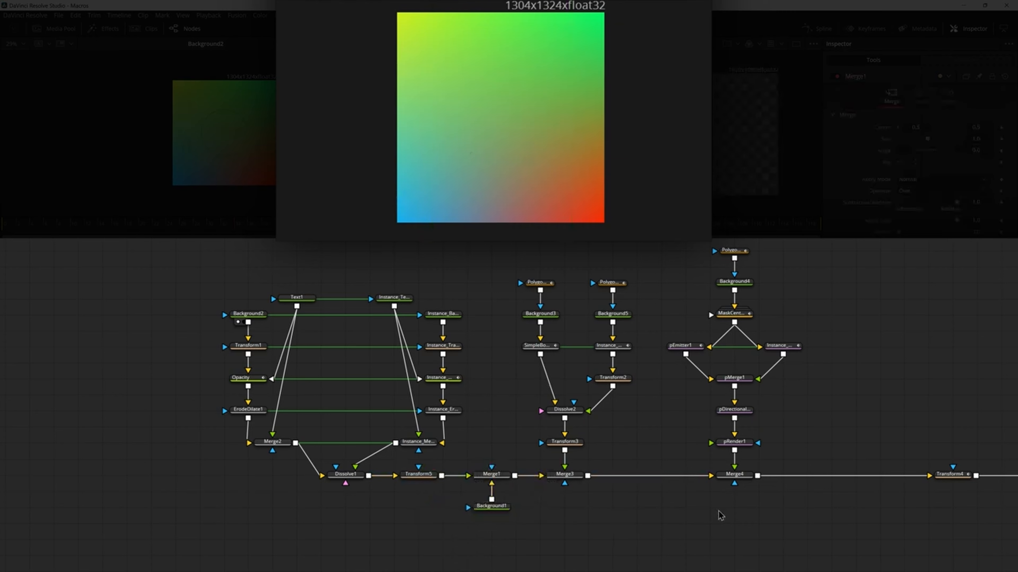
Preview Merge1 and Dissolve1 to compare the frame size before and after the background merge
drag(718, 511, 584, 535)
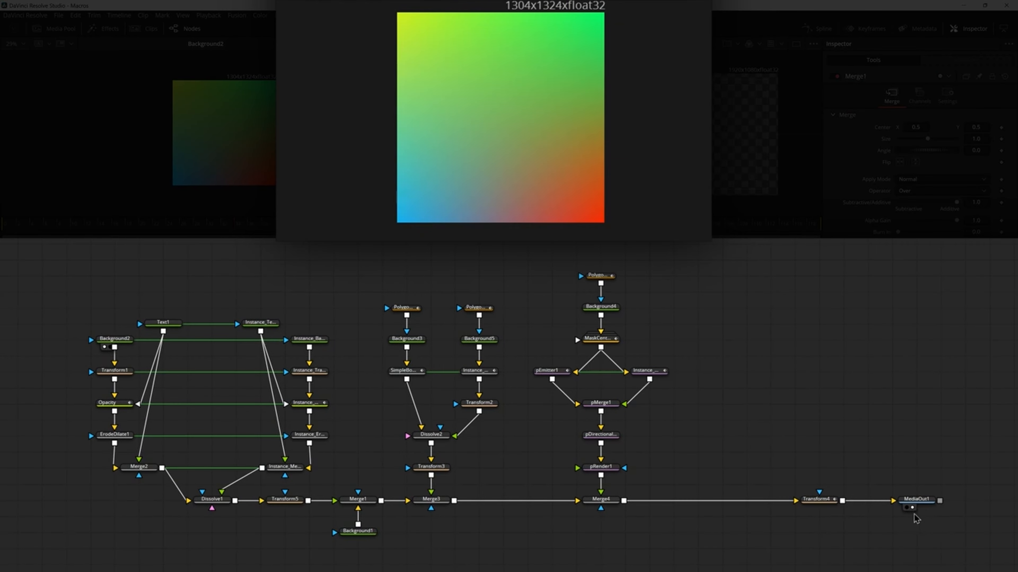
click(364, 503)
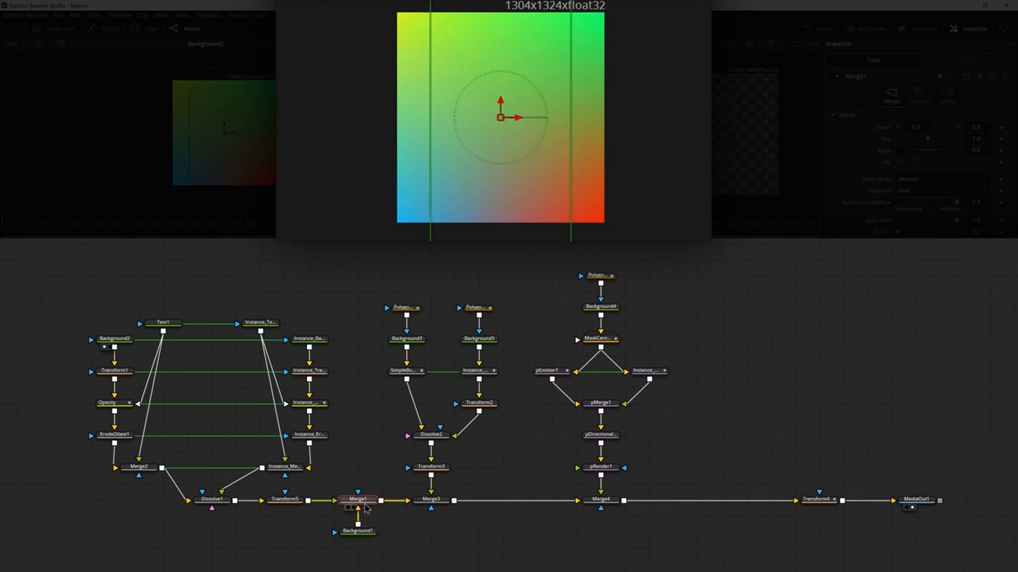
key(1)
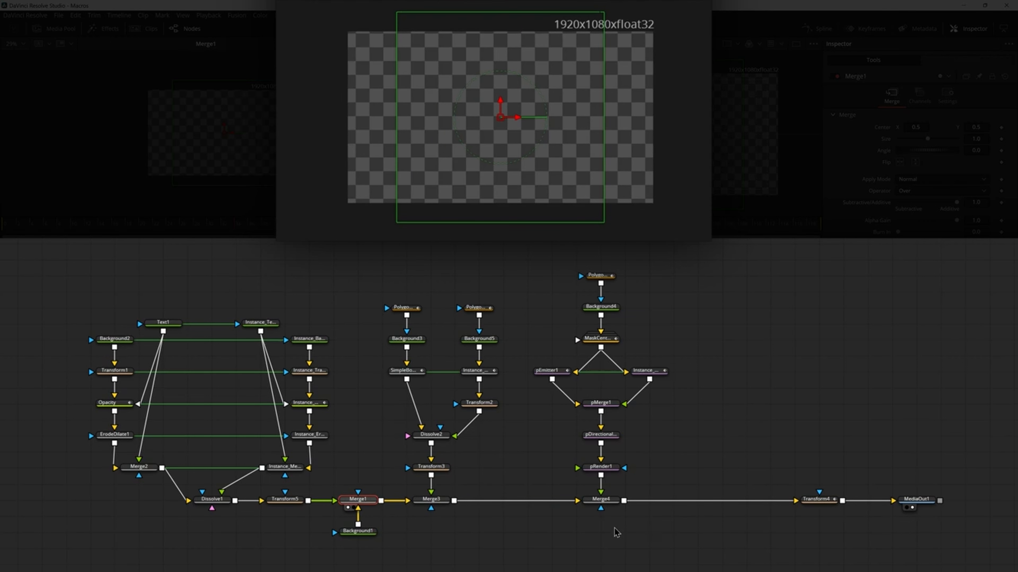
click(220, 503)
key(1)
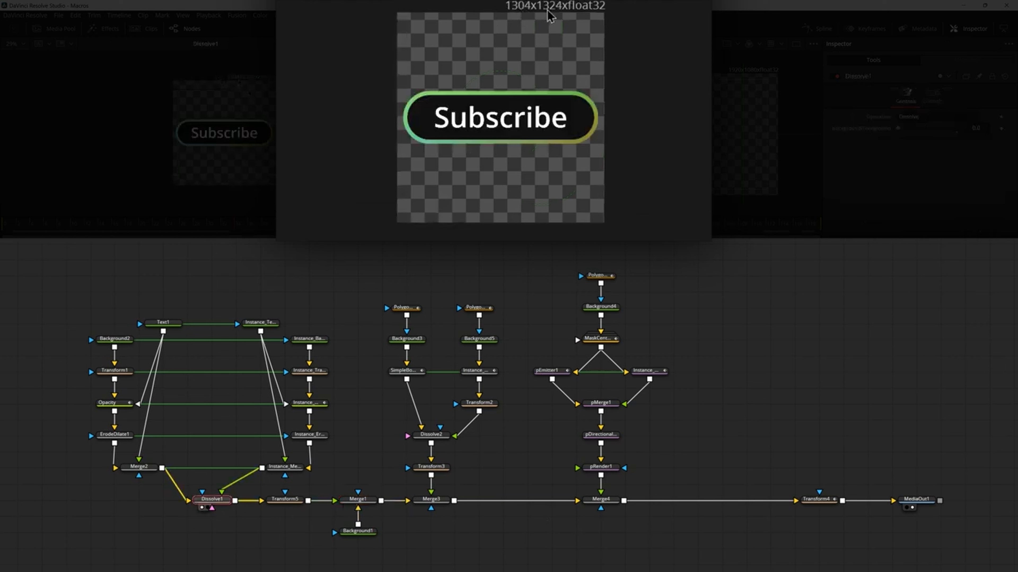
Examine the cursor, particle and button branches along with Background2, and preview the Transform3 output
drag(419, 537, 471, 297)
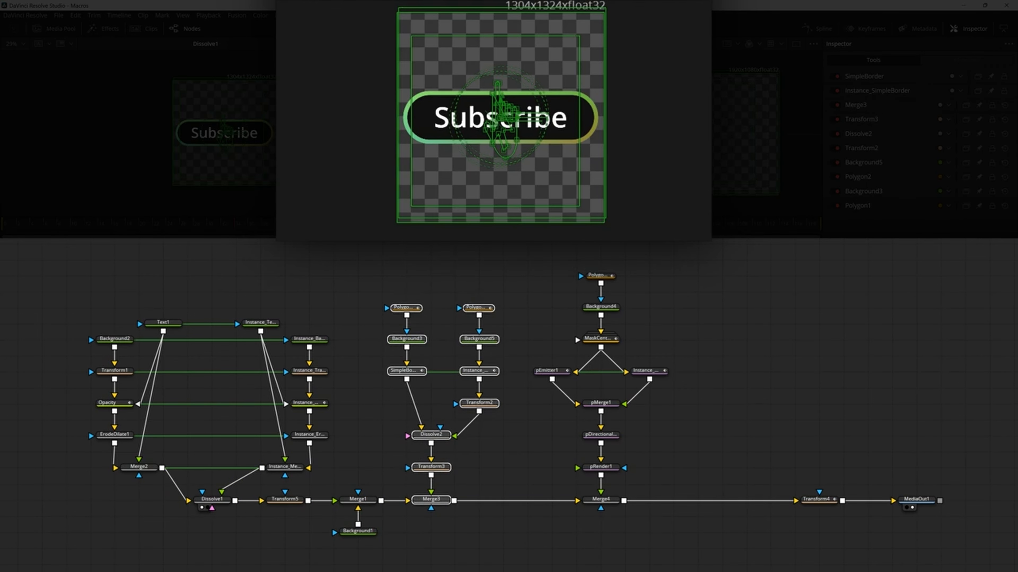
drag(533, 570, 627, 266)
drag(287, 536, 72, 289)
click(369, 554)
click(114, 344)
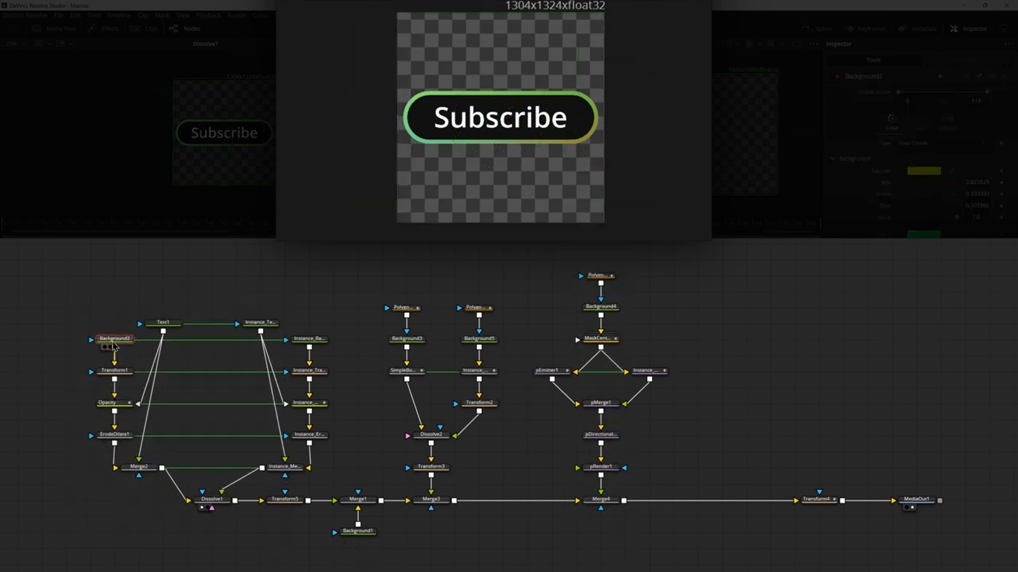
click(443, 471)
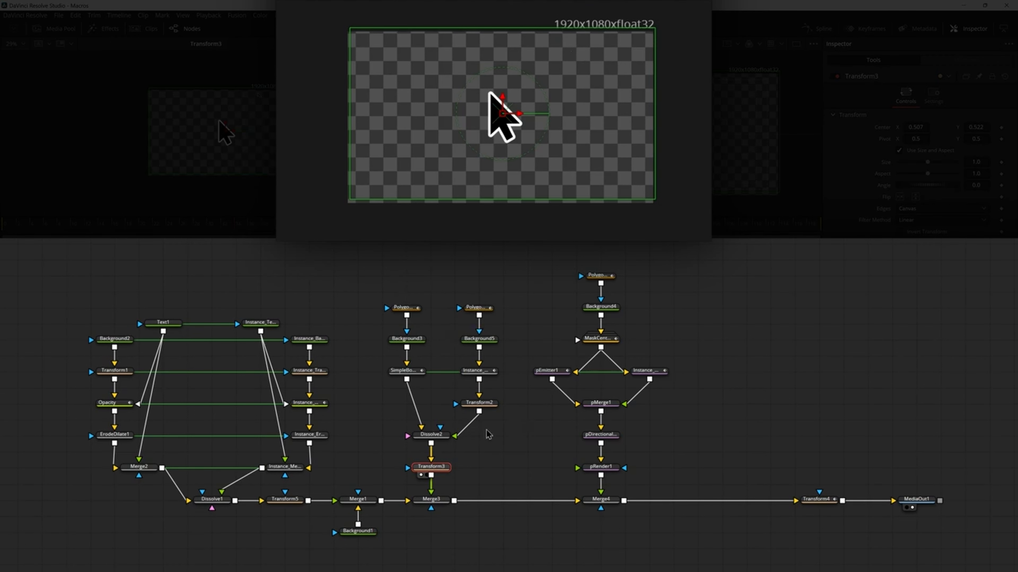
Check the polygon masks of the cursor and particle branches, then display the pRender1 settings
drag(374, 290, 502, 341)
drag(554, 259, 620, 285)
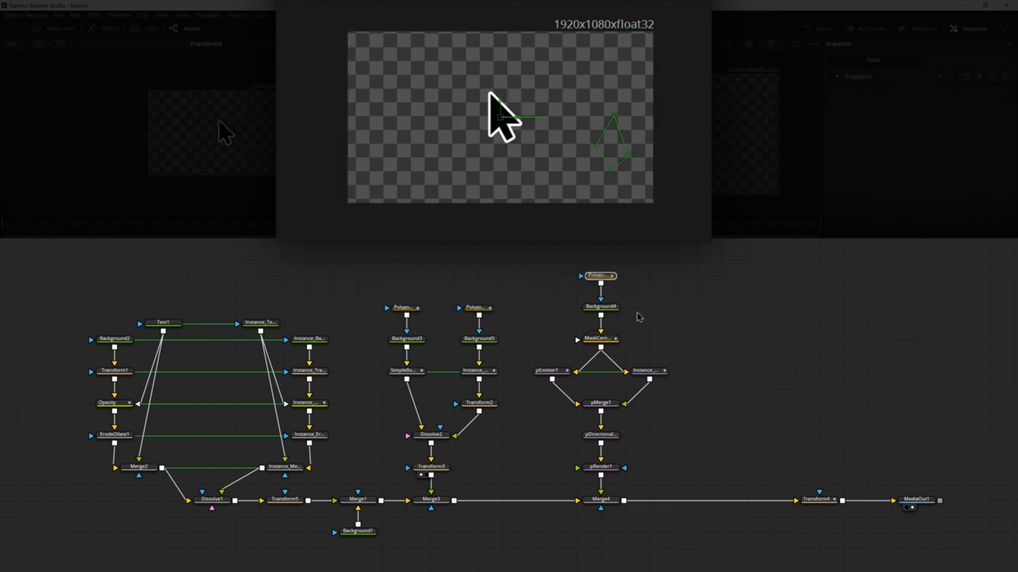
drag(649, 459, 567, 484)
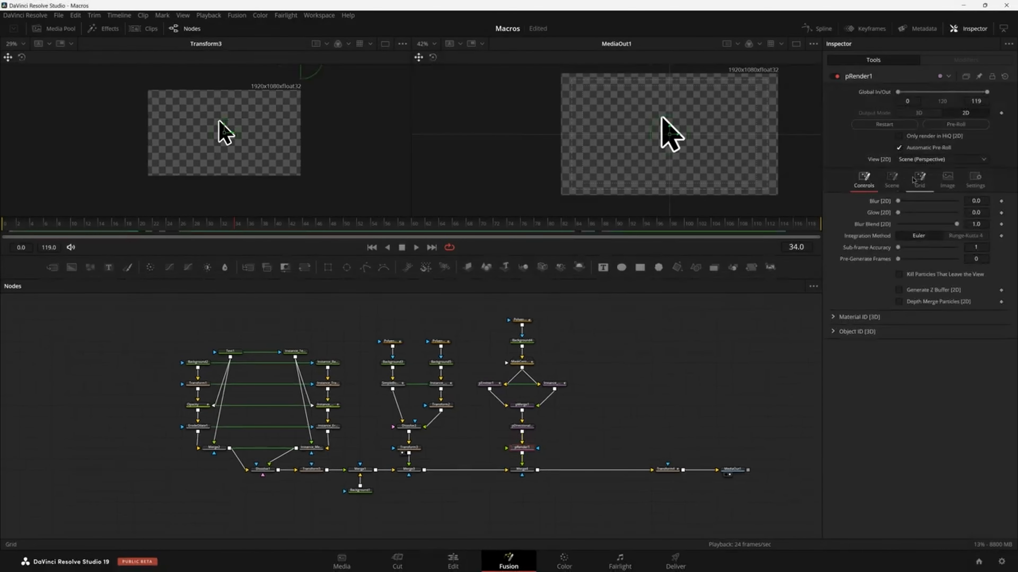
Check pRender1's image resolution settings, then shift every node up to Merge4 closer to Transform4
click(947, 181)
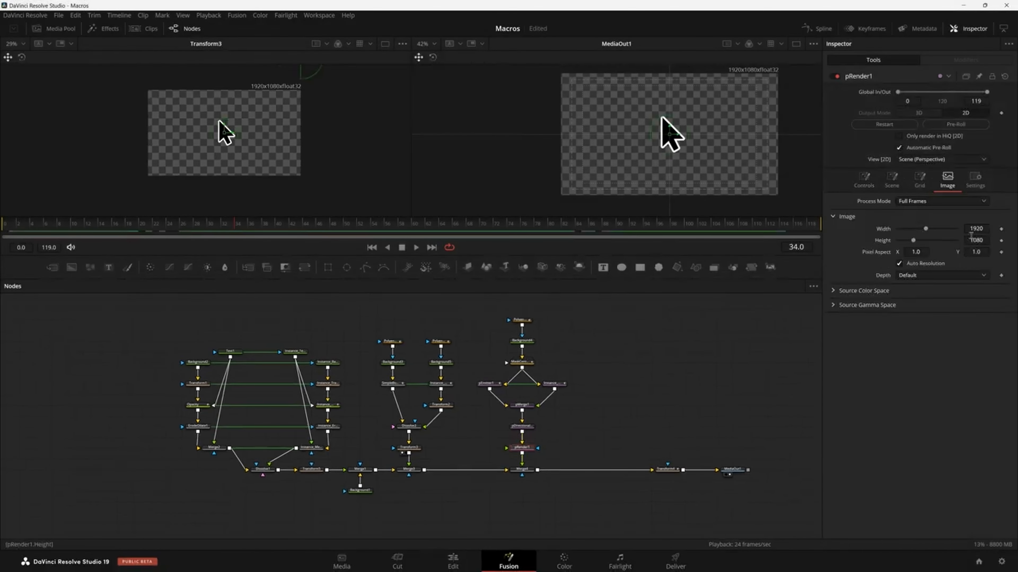
drag(108, 314, 581, 519)
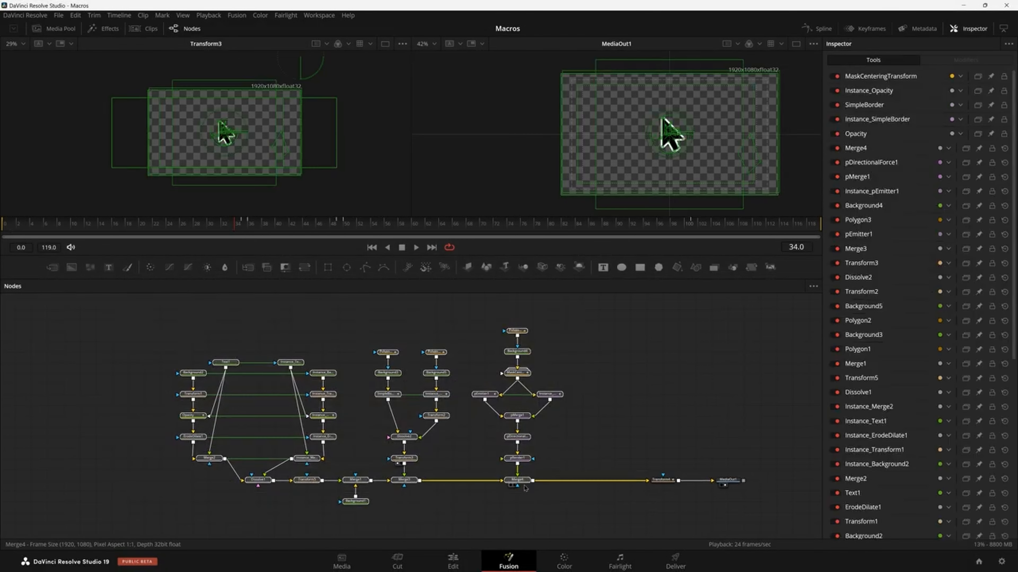
drag(541, 475, 619, 486)
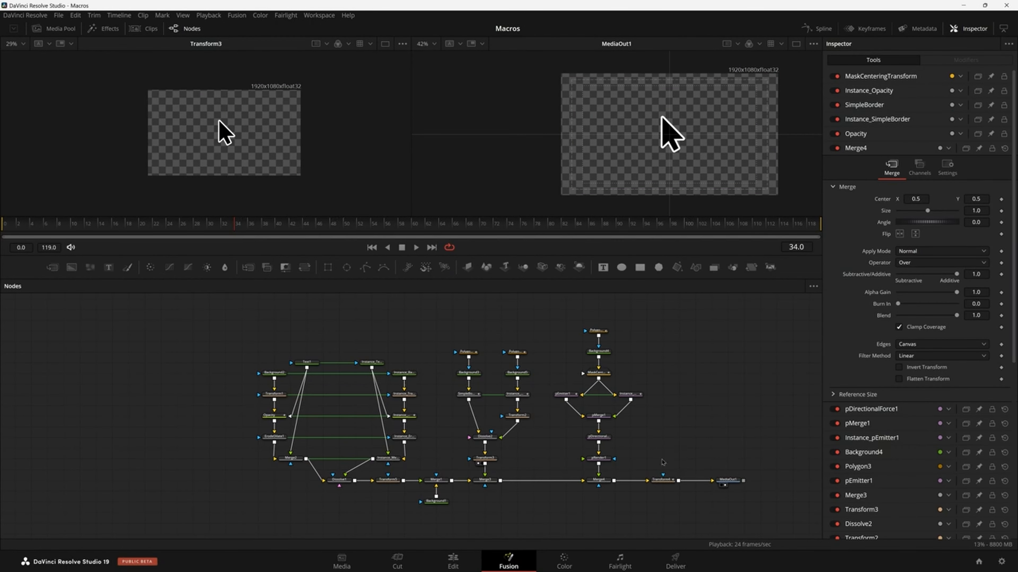
drag(542, 519, 523, 515)
Inspect the Transform5 settings on the button branch
click(373, 478)
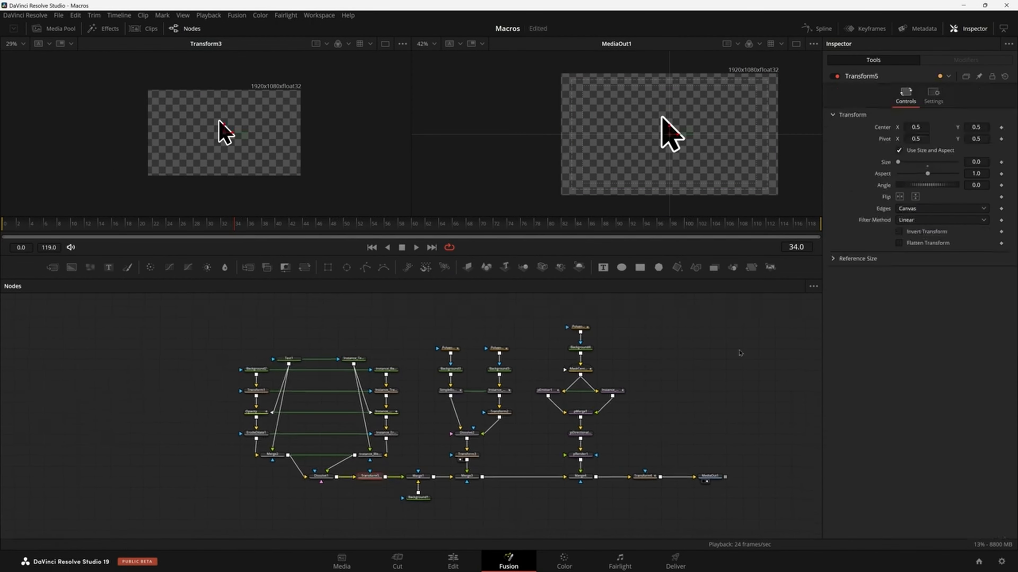
drag(900, 162, 872, 168)
click(528, 460)
Keyframe Transform4's Angle at 0.0 on frames 0 and 12, matching its existing Size keyframes
click(645, 476)
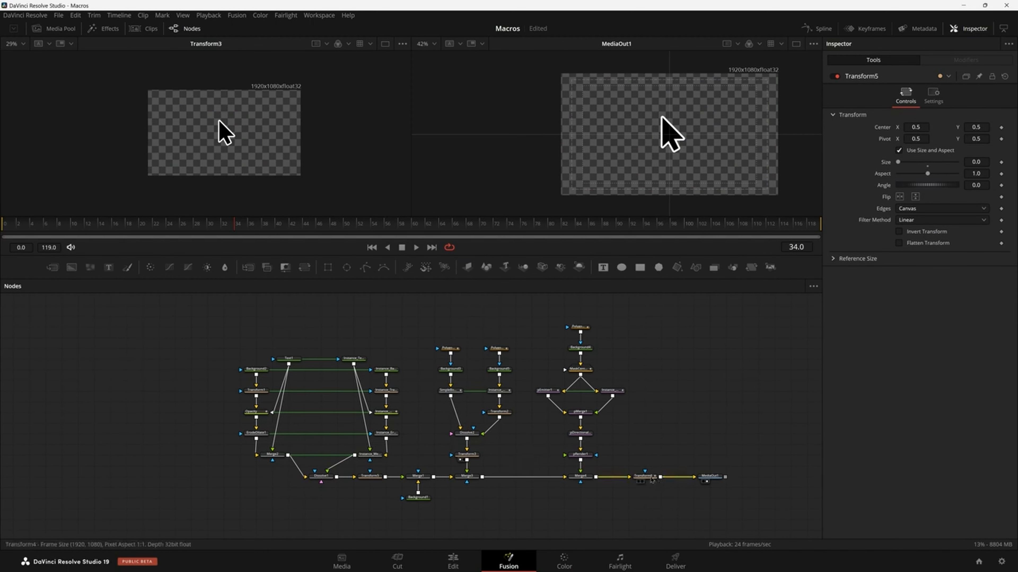
drag(123, 227, 1, 220)
key(space)
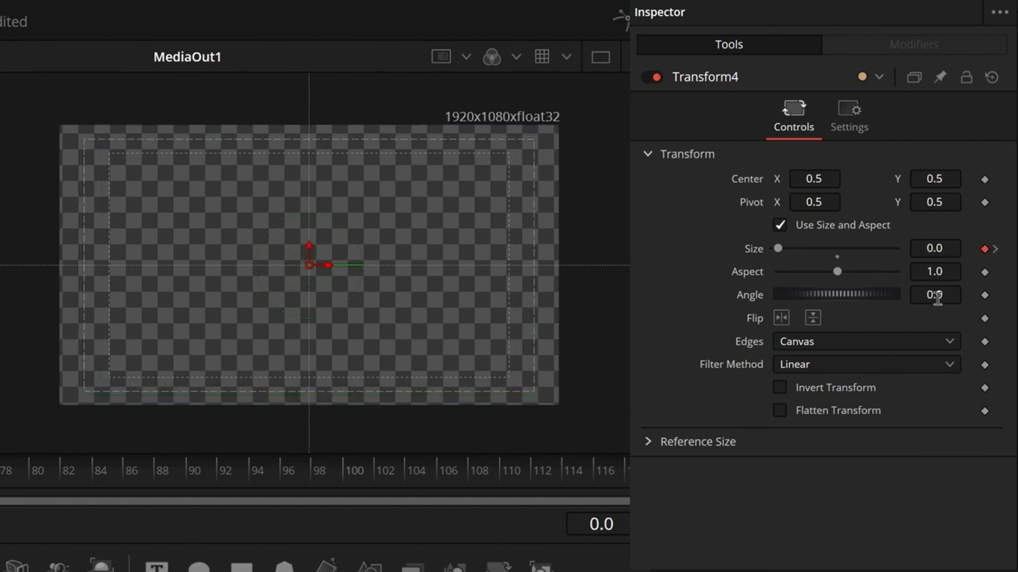
click(984, 295)
key(space)
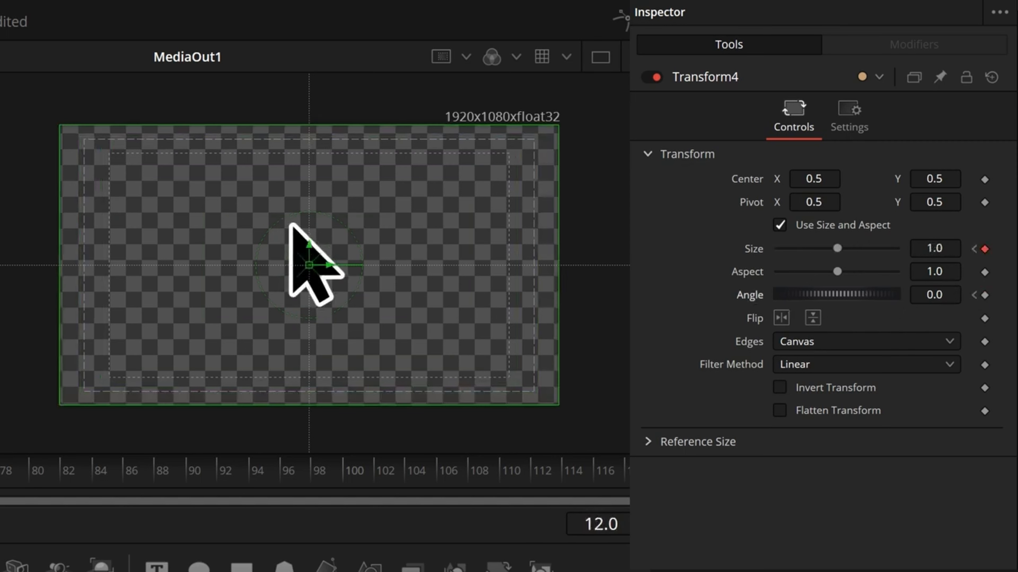
click(985, 295)
Set Transform4's Angle at frame 0 to 180, then change its sign to make it -180
key(Home)
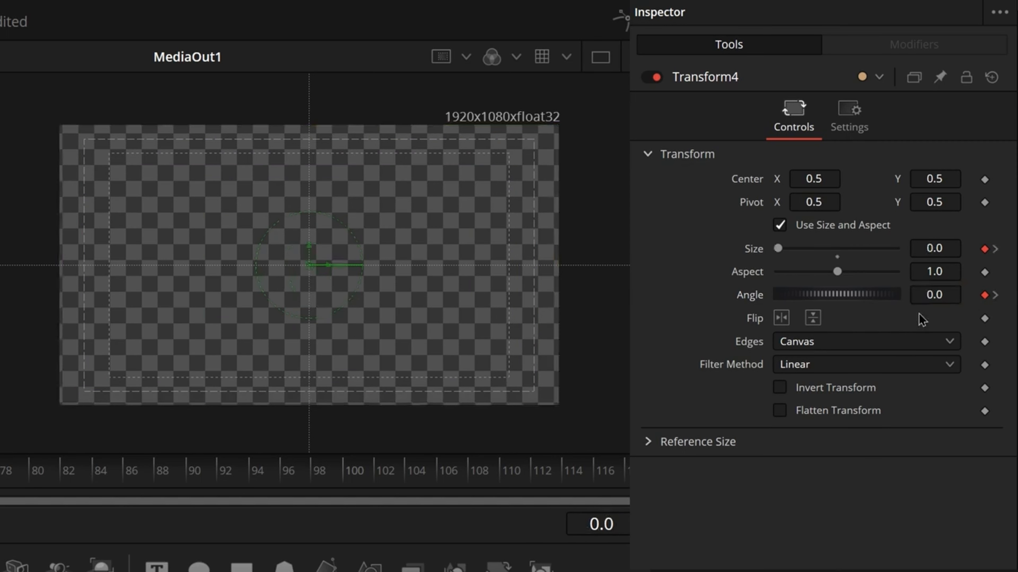
click(925, 295)
text(1)
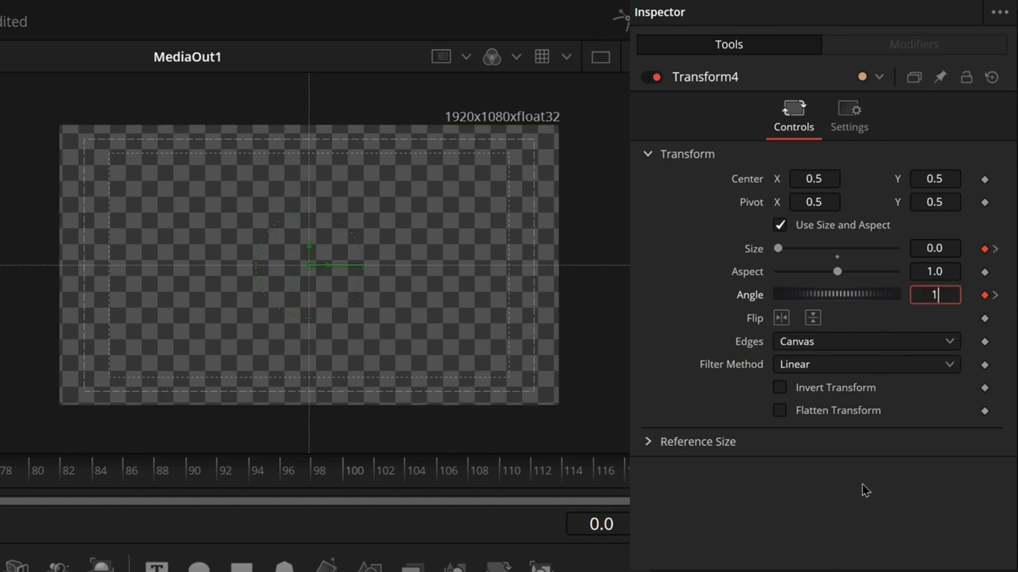
text(80)
key(Return)
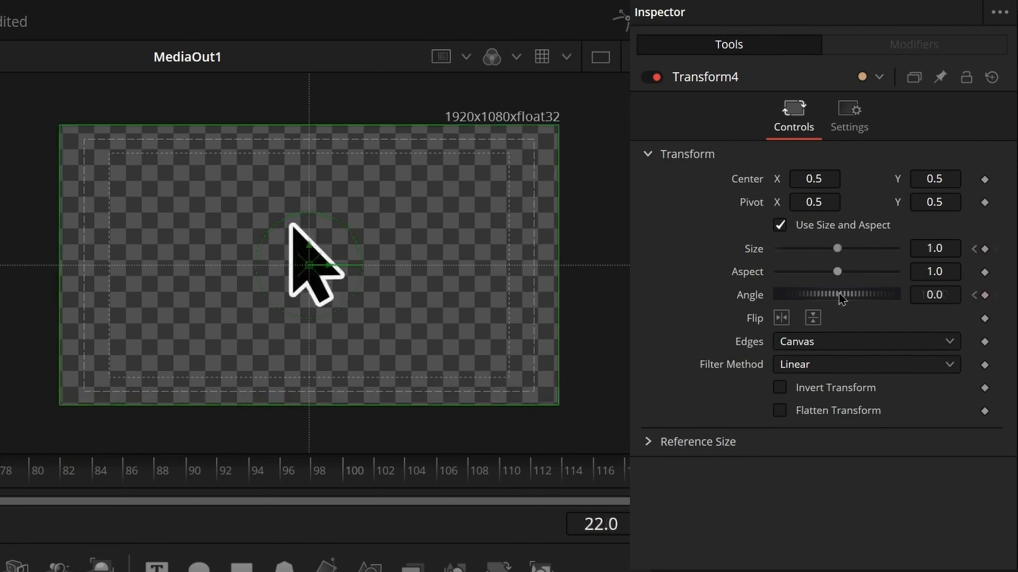
click(974, 296)
click(974, 296)
click(947, 296)
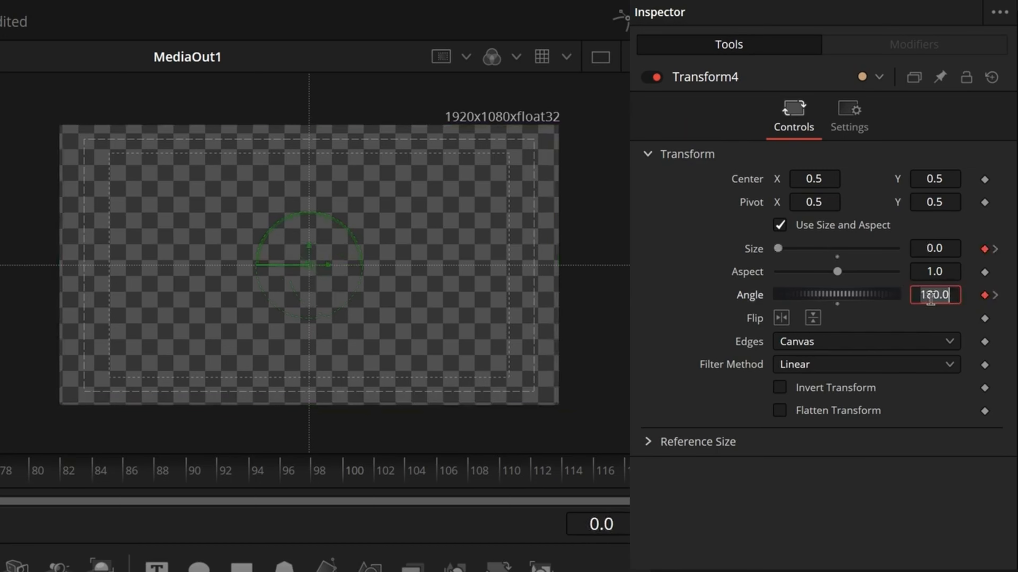
click(918, 293)
text(-)
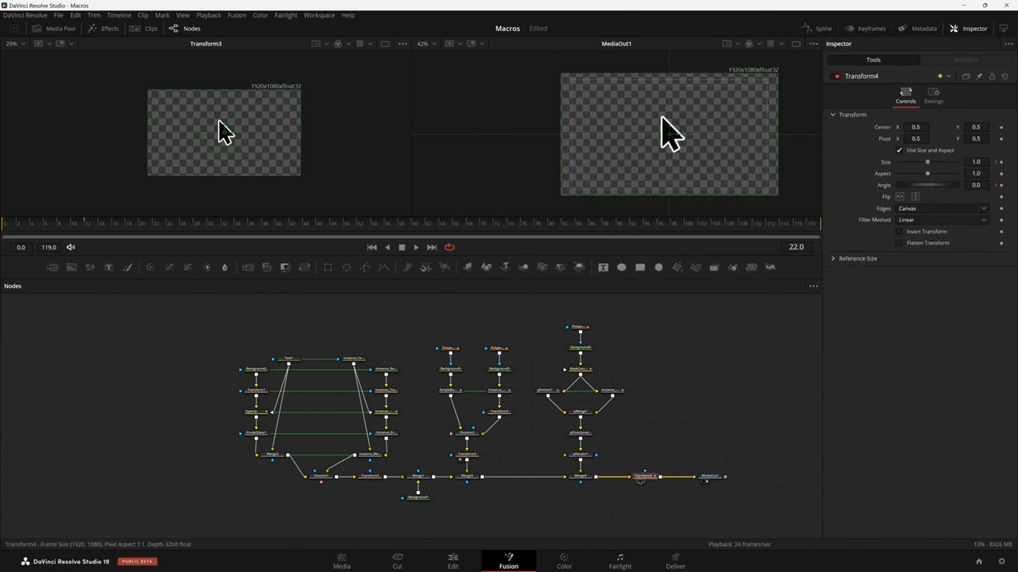
Display Transform4's Size and Angle curves together in the Spline editor, fit them, and smooth all their keyframes
click(816, 28)
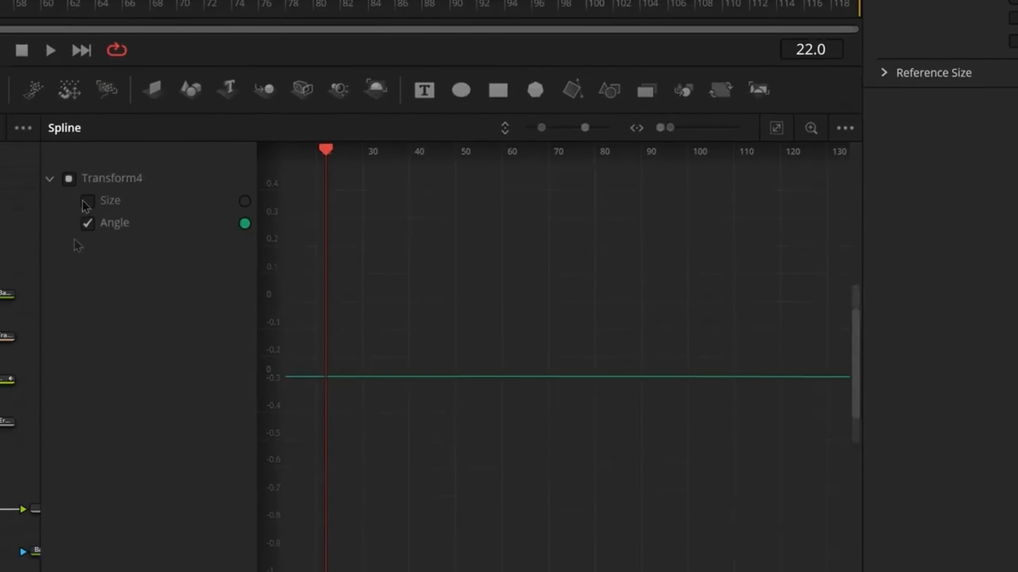
click(87, 201)
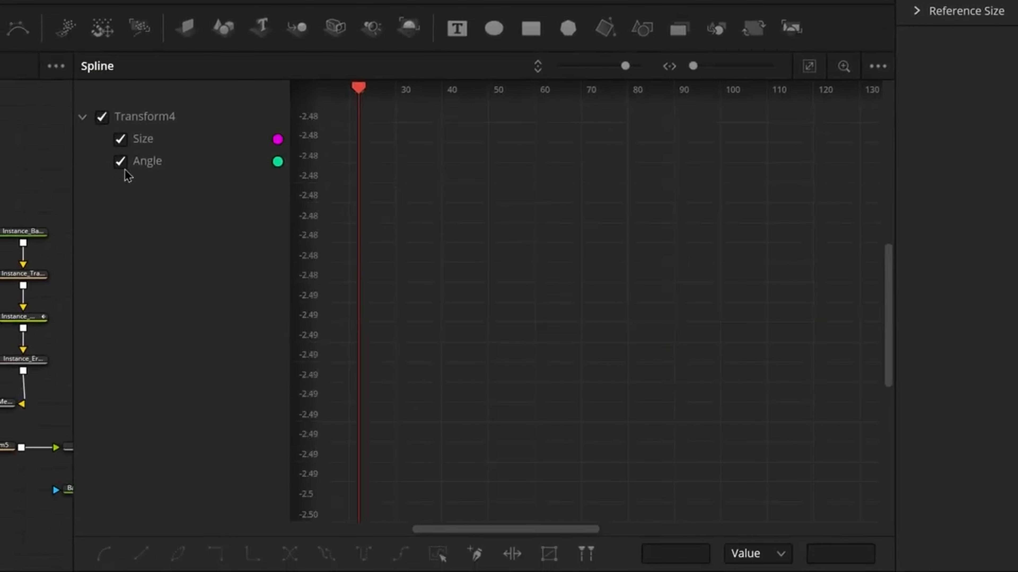
click(809, 66)
drag(854, 114, 336, 510)
key(s)
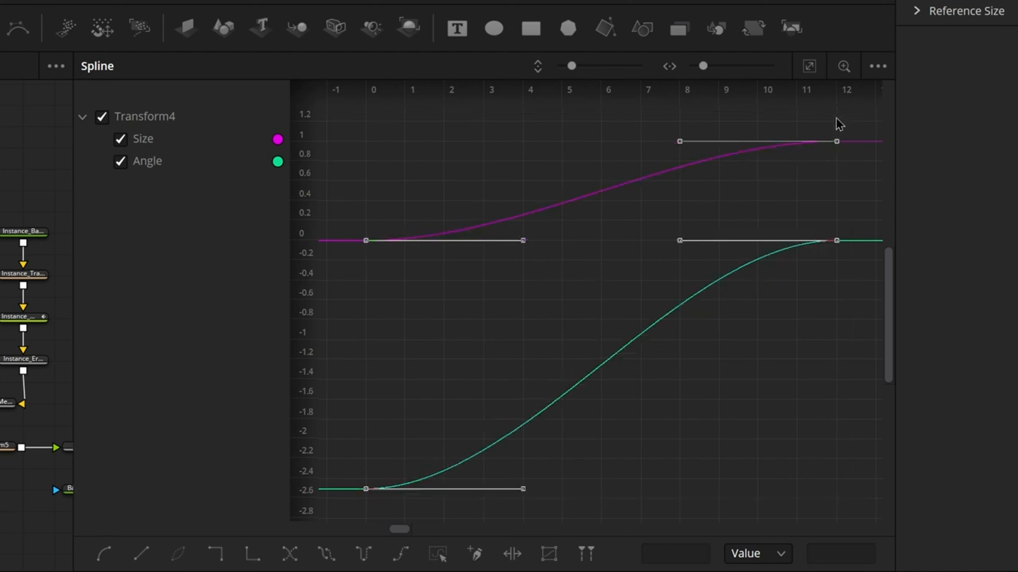
Ease all of Transform4's Size and Angle keyframes with Ease In 54.3 and Ease Out 45.1
drag(829, 117, 864, 289)
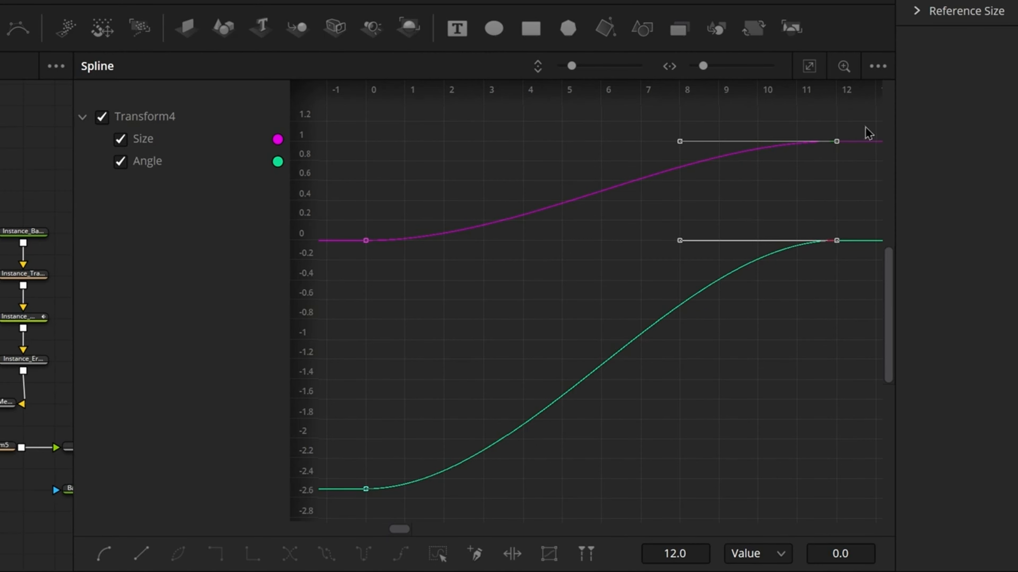
drag(865, 119, 337, 515)
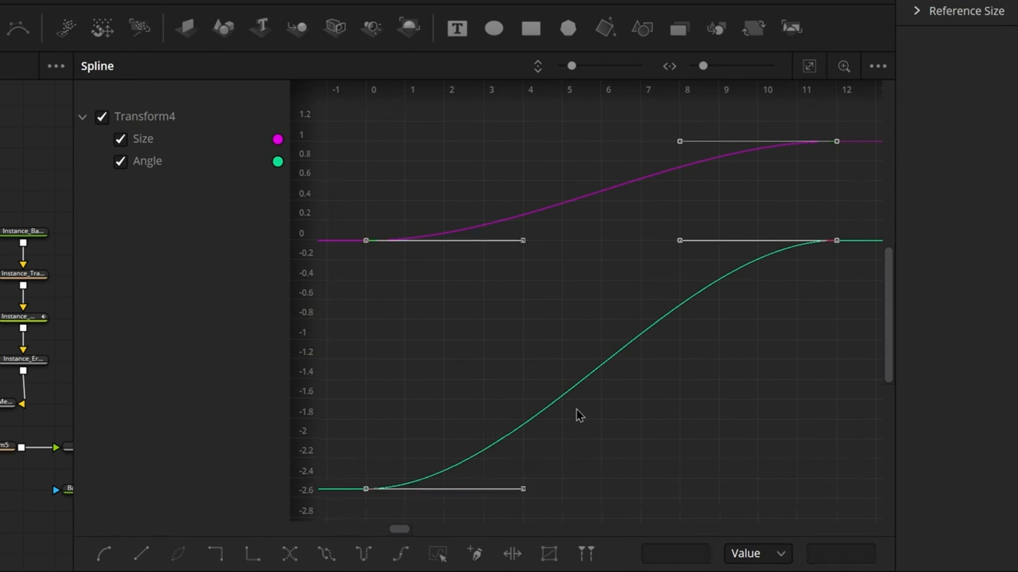
key(t)
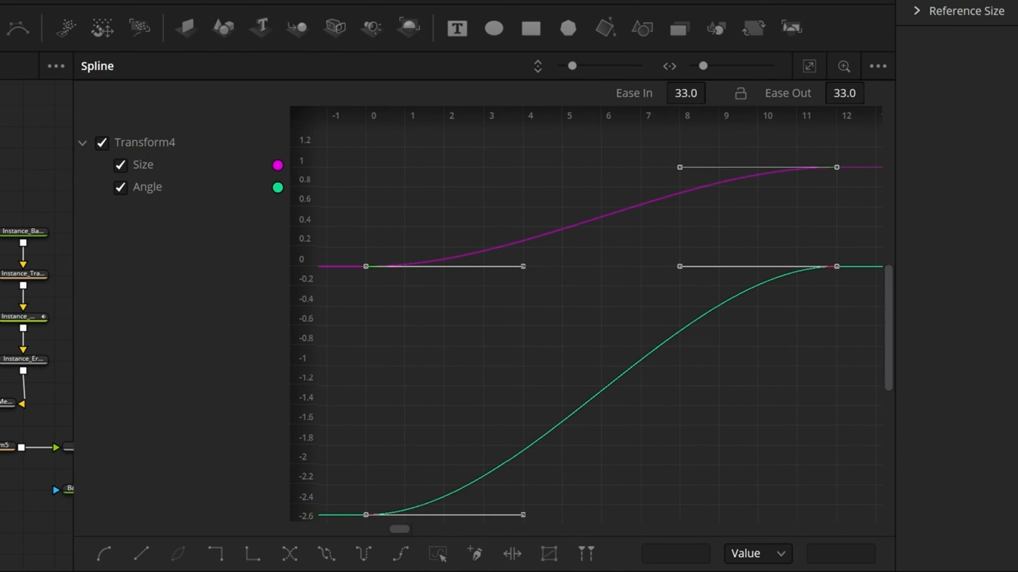
drag(686, 93, 711, 95)
drag(845, 93, 870, 91)
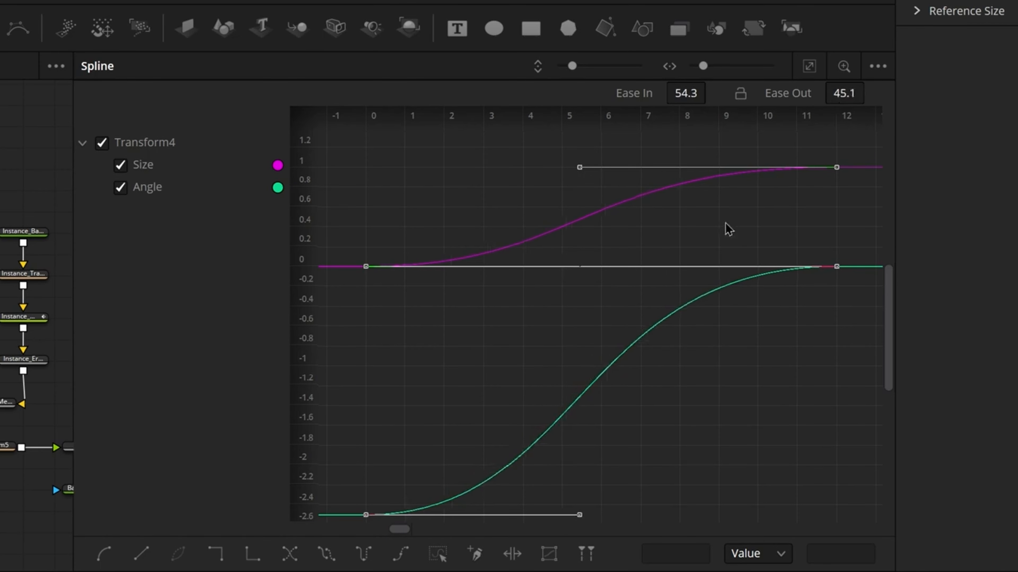
drag(727, 228, 712, 203)
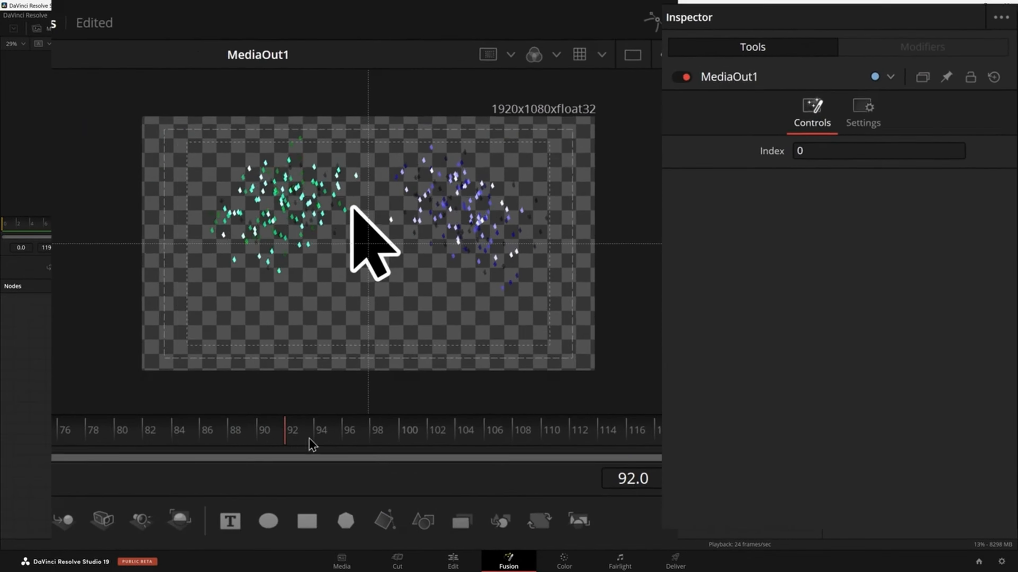
Keyframe Transform4's Size at 1.0 and Angle at 0.0 on frame 114, and set Size to 0.0 at frame 119
click(438, 437)
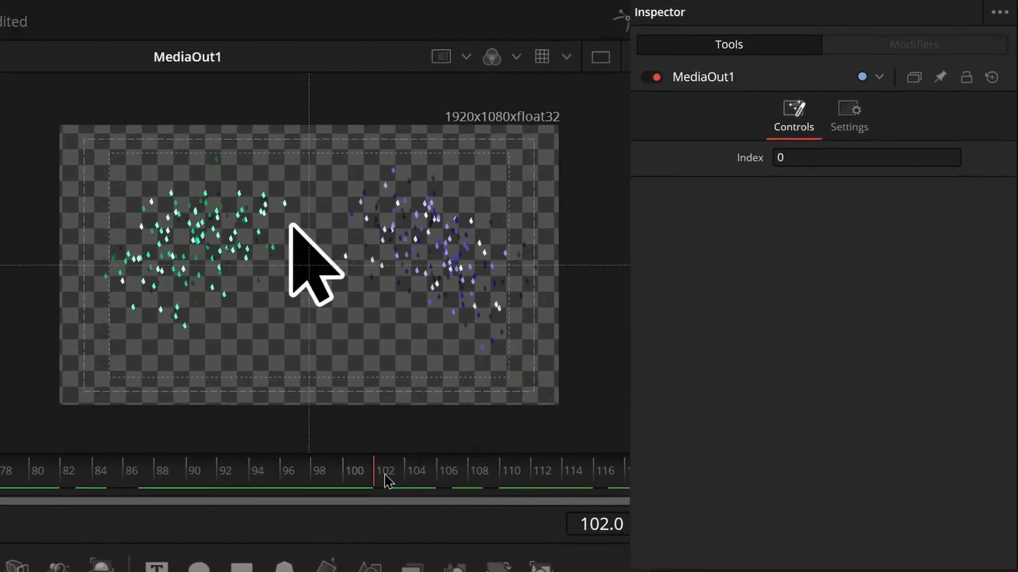
drag(320, 500, 647, 501)
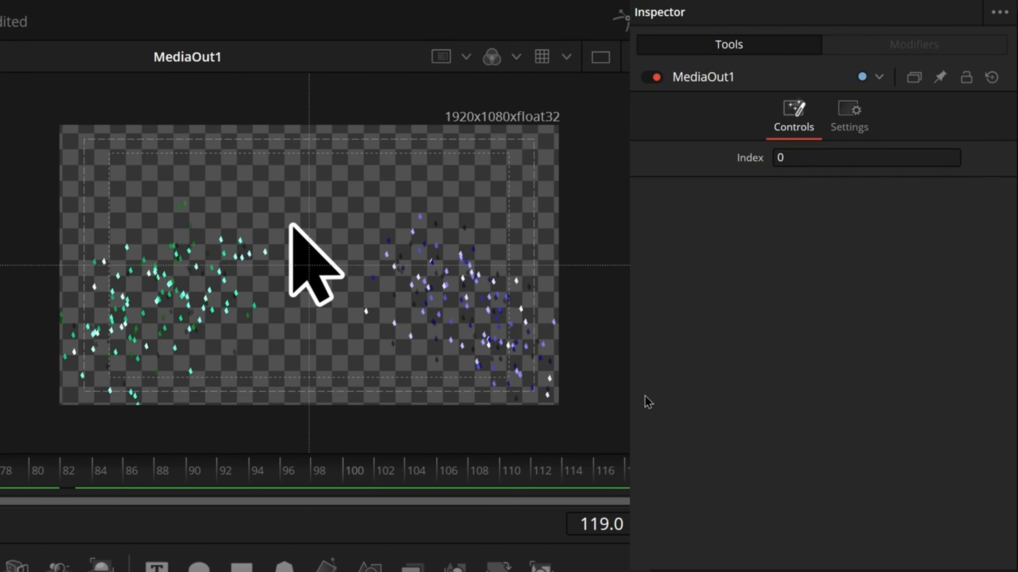
drag(551, 491, 570, 492)
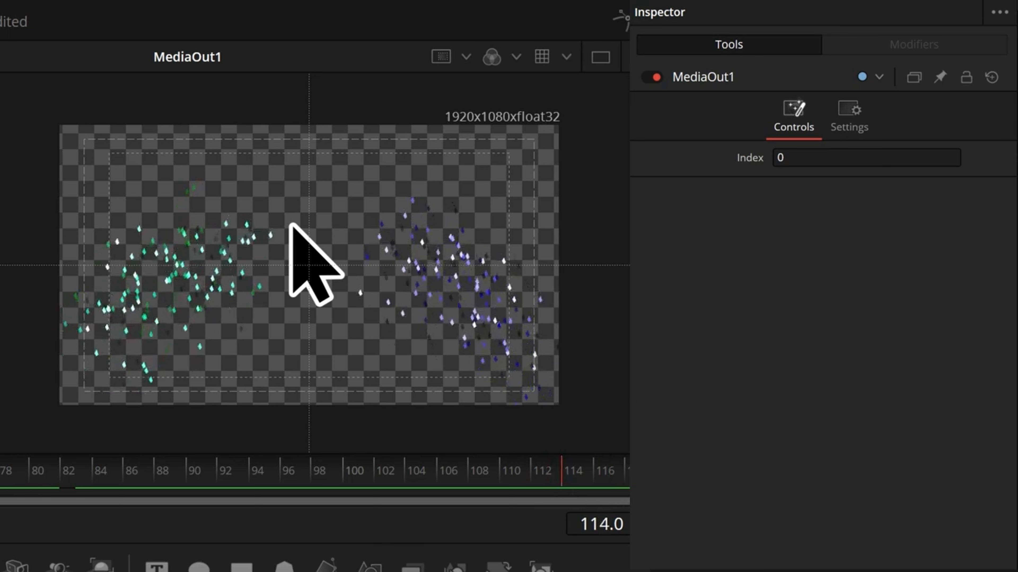
click(290, 225)
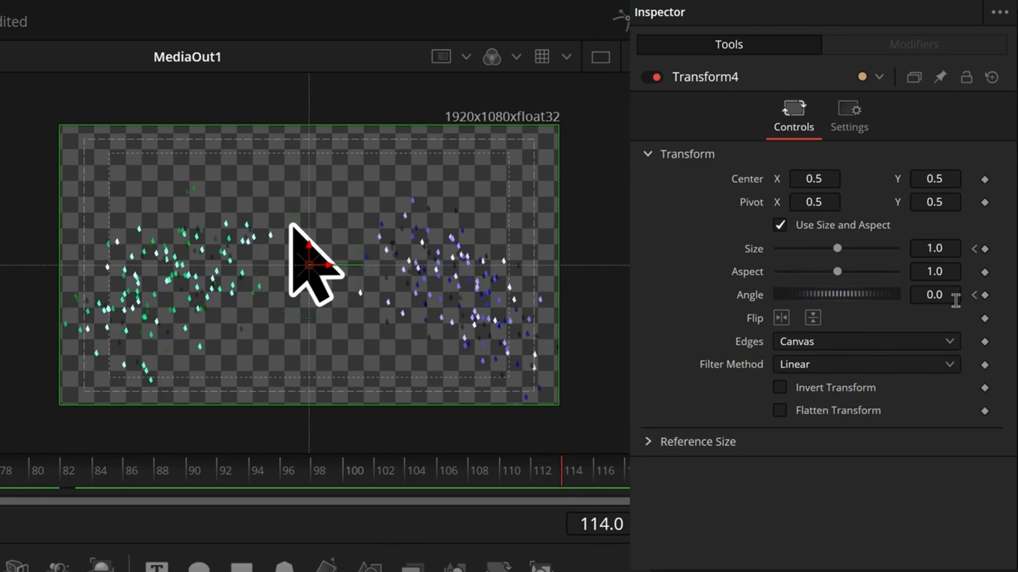
click(984, 249)
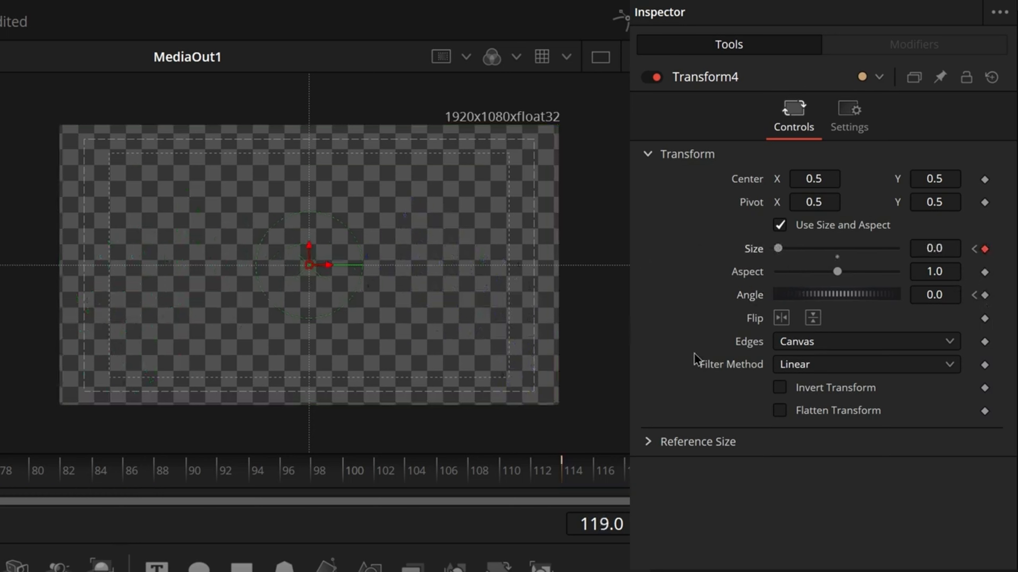
Set Transform4's Angle at frame 119 to -180
click(917, 296)
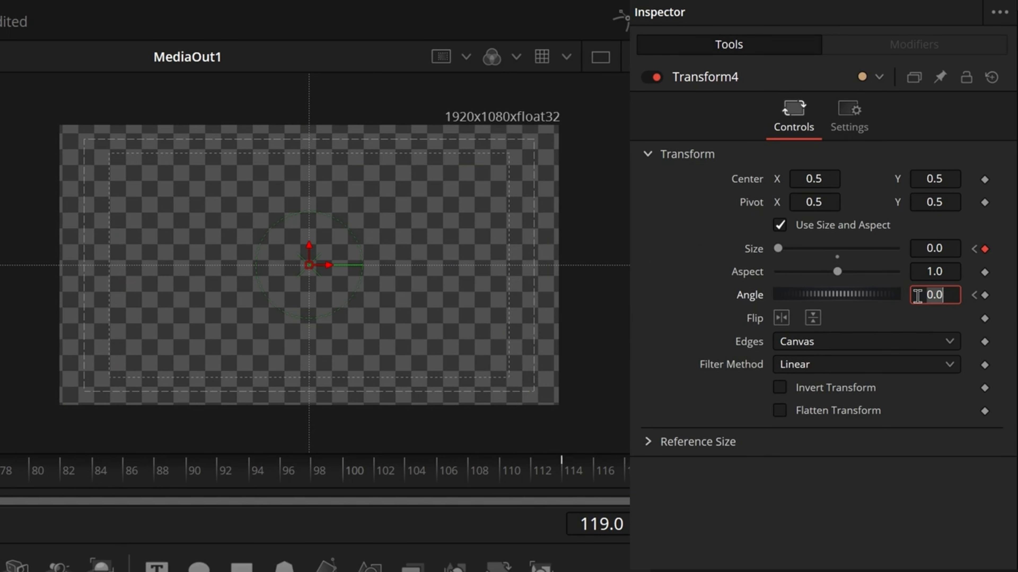
text(-180)
key(Return)
Play back the animation, then shift Transform4's frame 114 Size and Angle keyframes slightly earlier in the Keyframes editor
click(496, 481)
key(space)
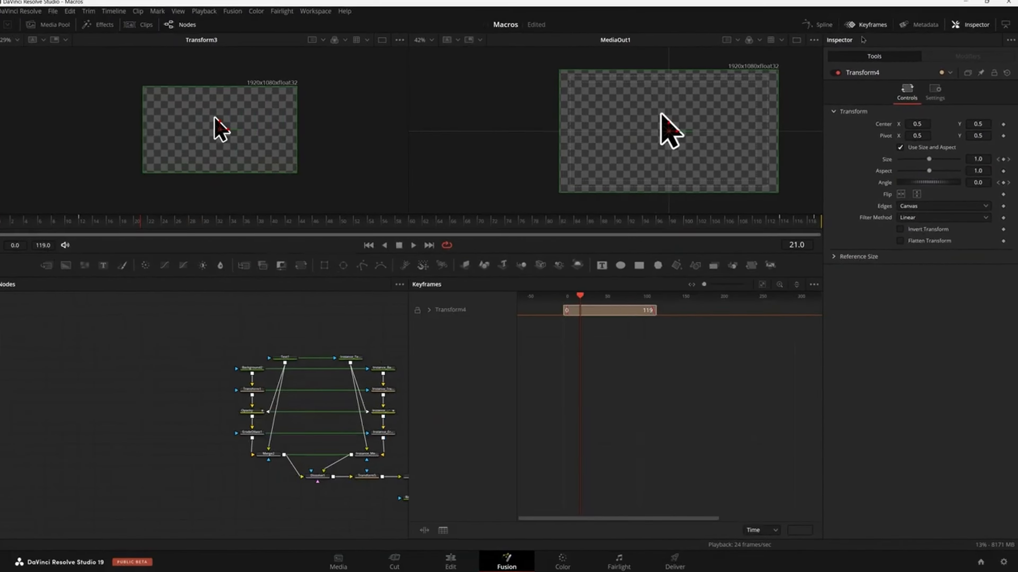
click(430, 312)
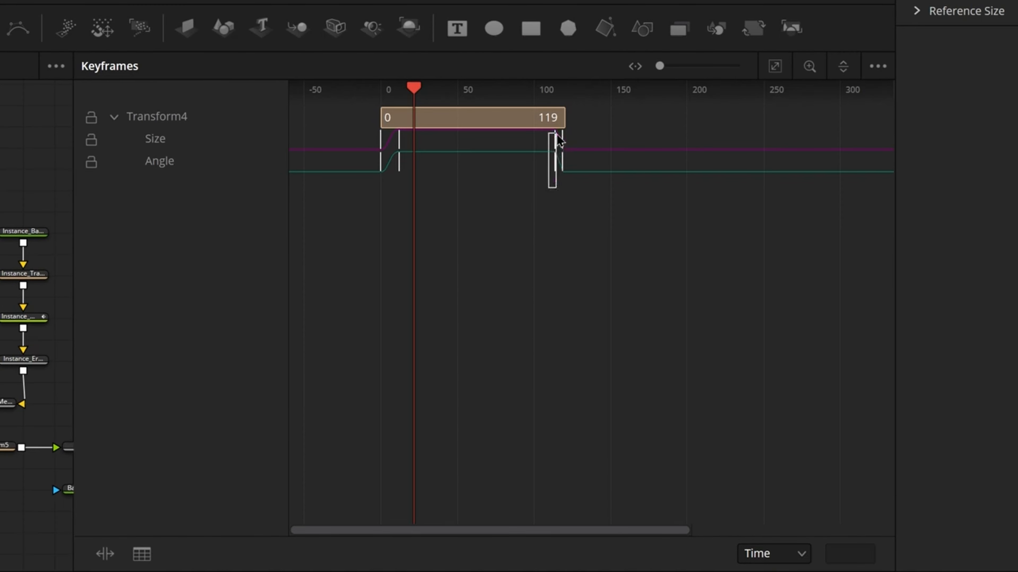
drag(555, 153, 544, 147)
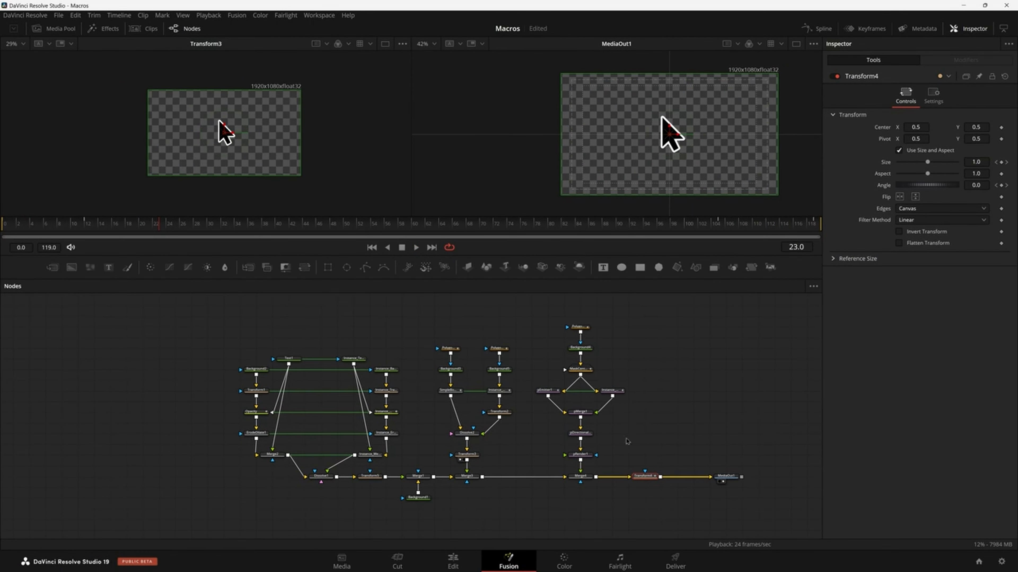
On the Edit page, extend the Fusion Composition clip to 00:00:09:04 and scrub past the five-second mark
click(464, 561)
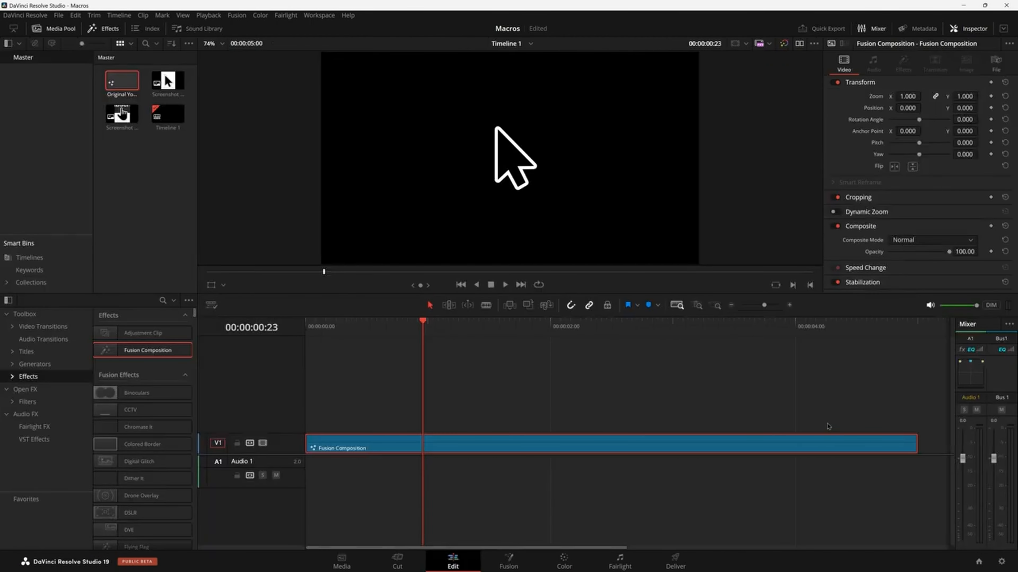
scroll(828, 426, down, 2)
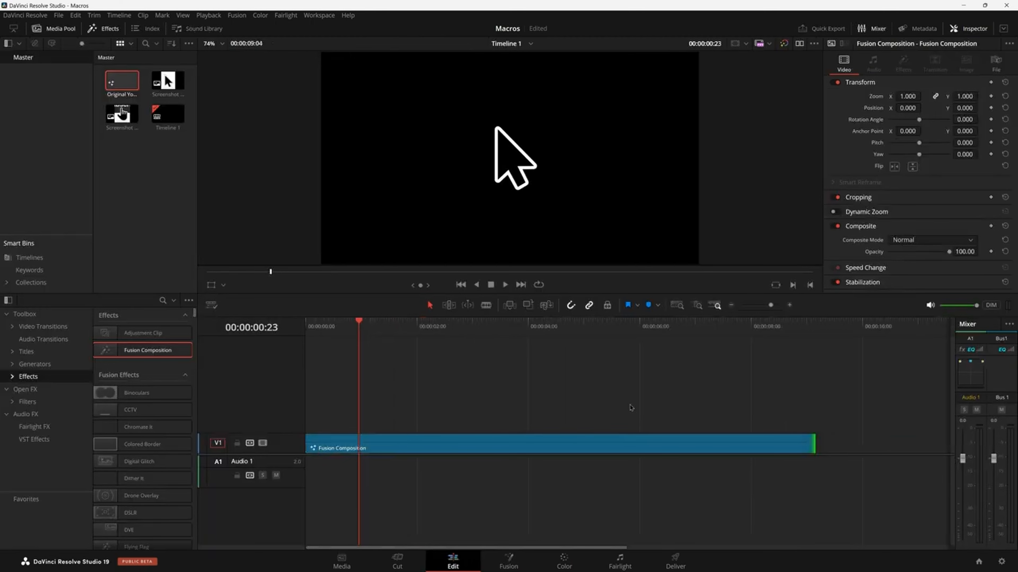
click(577, 437)
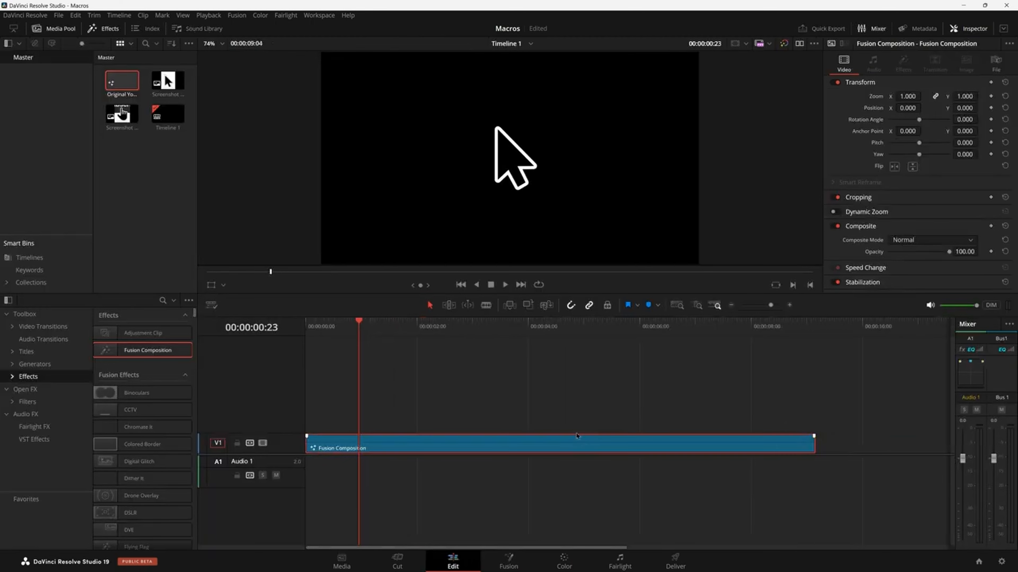
drag(426, 334, 591, 352)
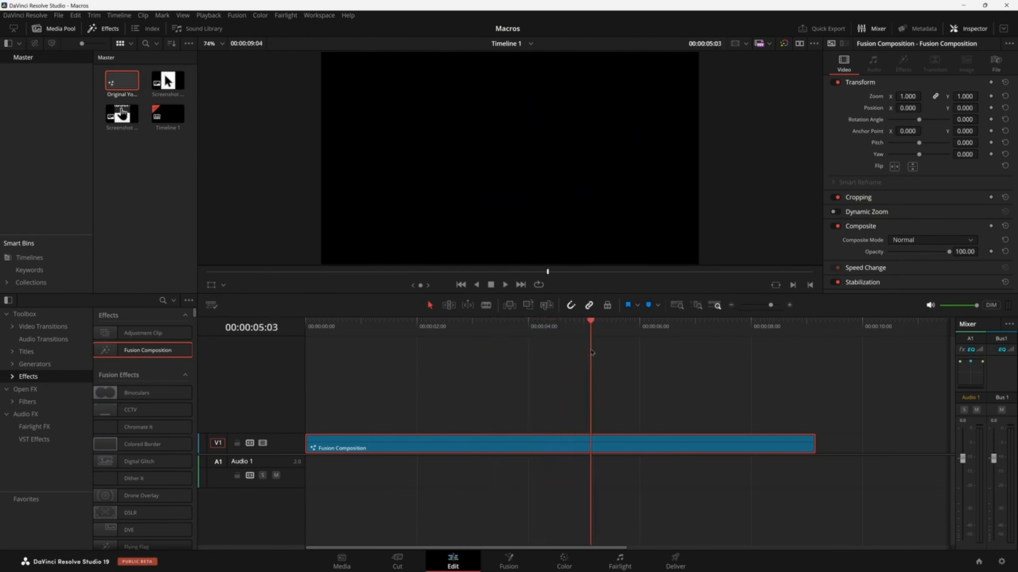
On the Fusion page, add a Keyframe Stretcher node between Transform4 and MediaOut1 and select it
click(509, 561)
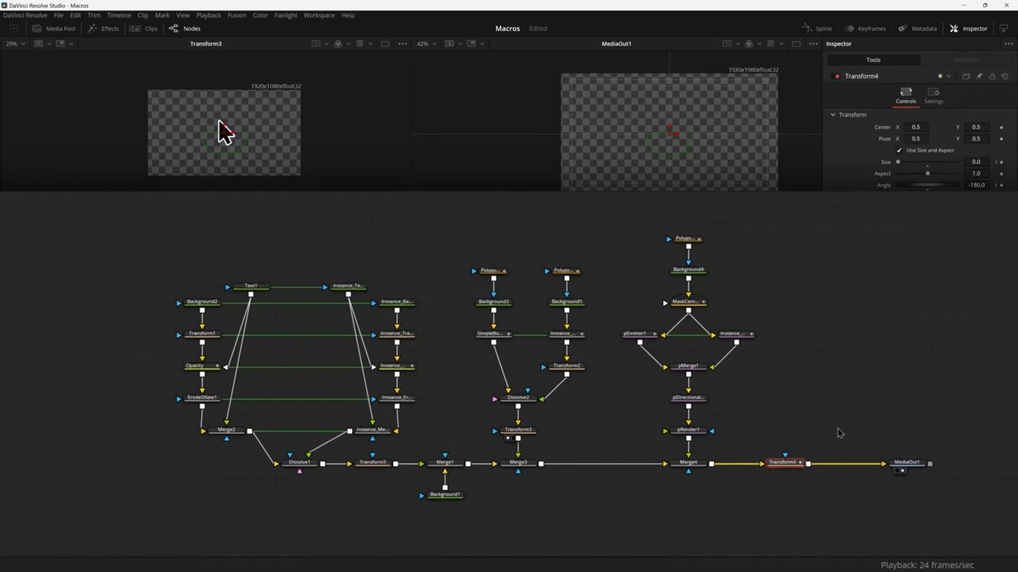
key(shift+space)
text(keyf)
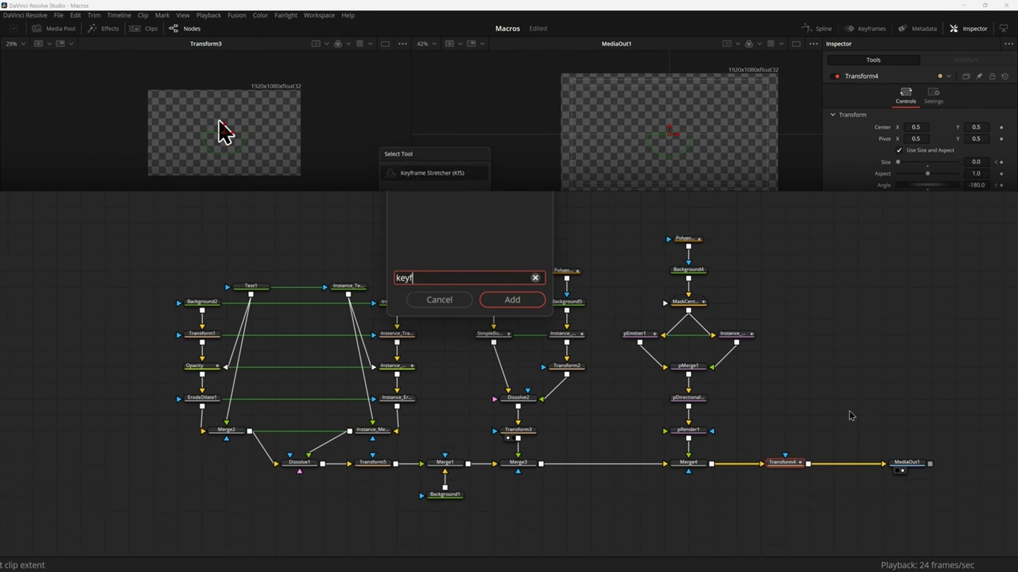
key(Return)
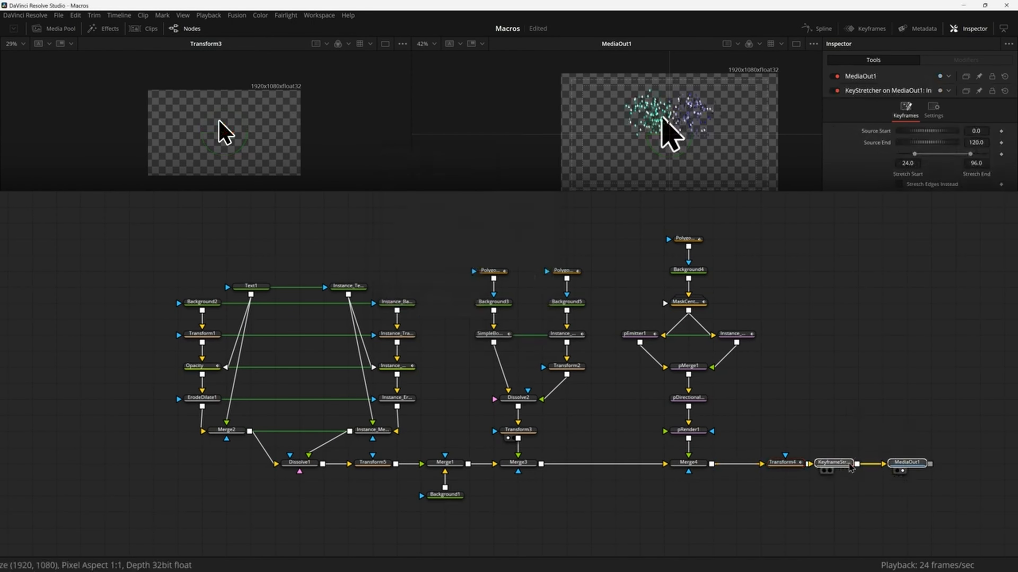
click(855, 464)
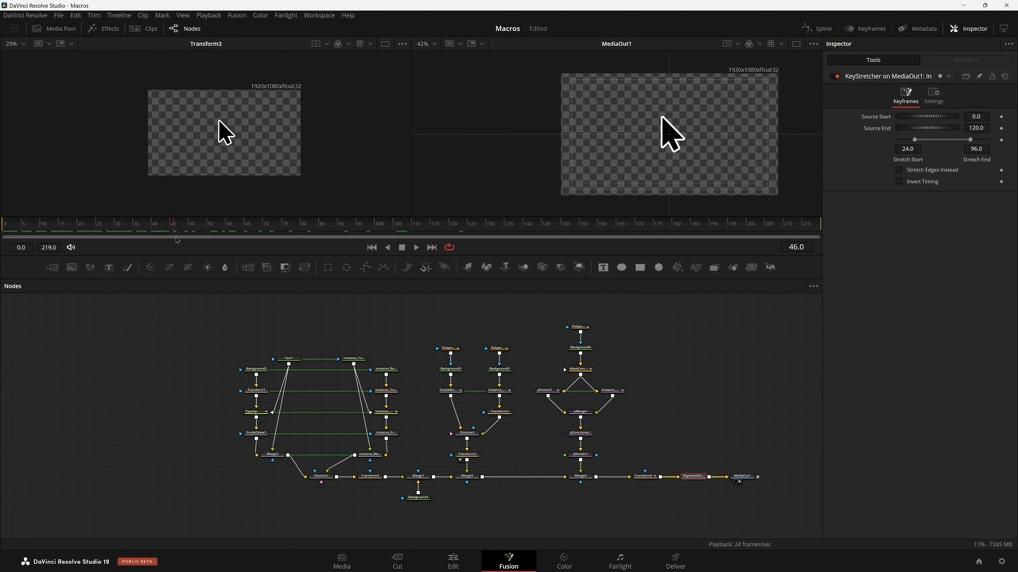
Check Transform4's keyframe near frame 12 and set the Keyframe Stretcher node's Source End to 220
click(645, 478)
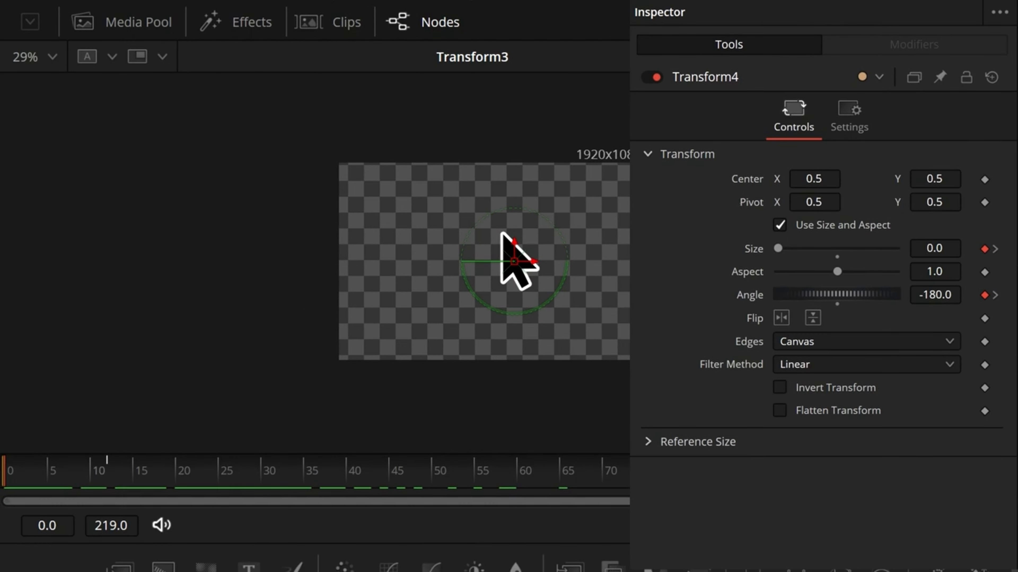
click(107, 477)
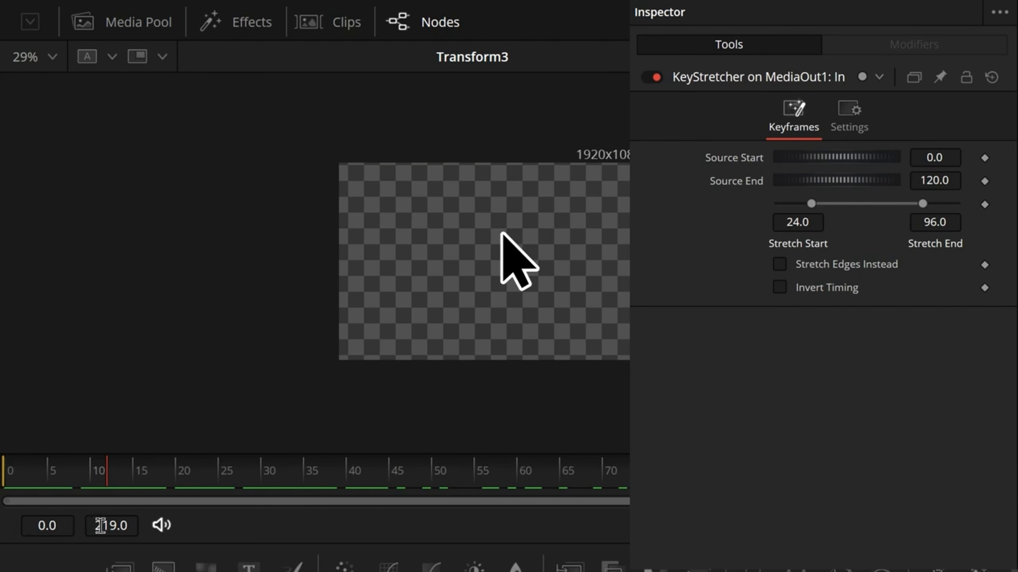
click(935, 181)
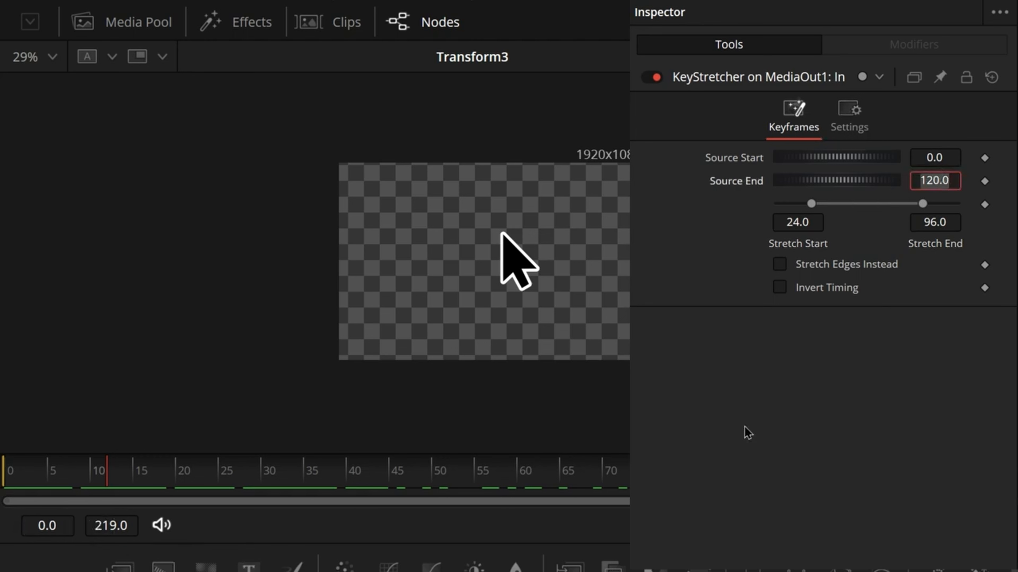
text(220)
key(Return)
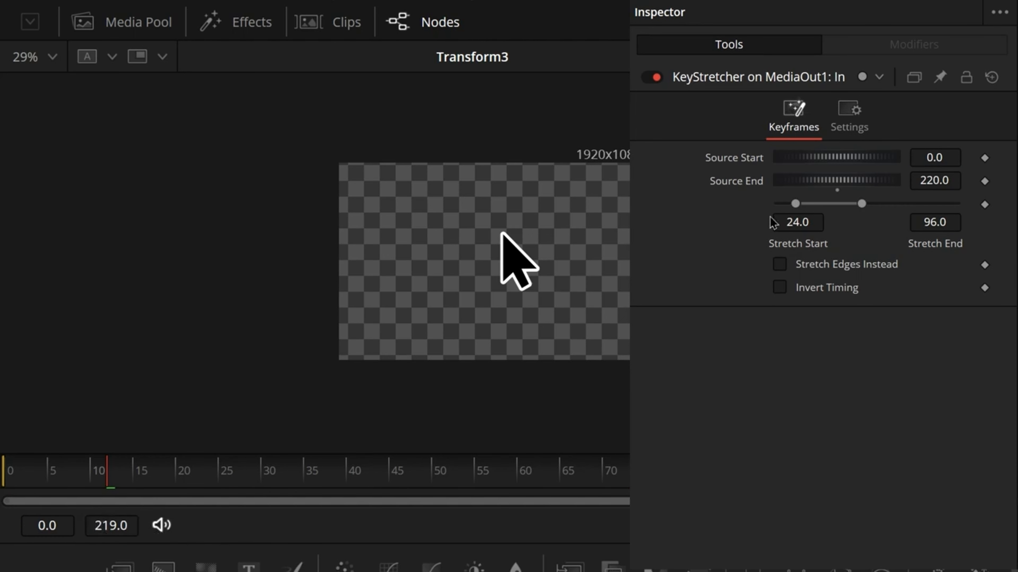
Set the Keyframe Stretcher node's Stretch Start to 13 and its Stretch End to 104, matching Transform4's inner keyframes
click(787, 222)
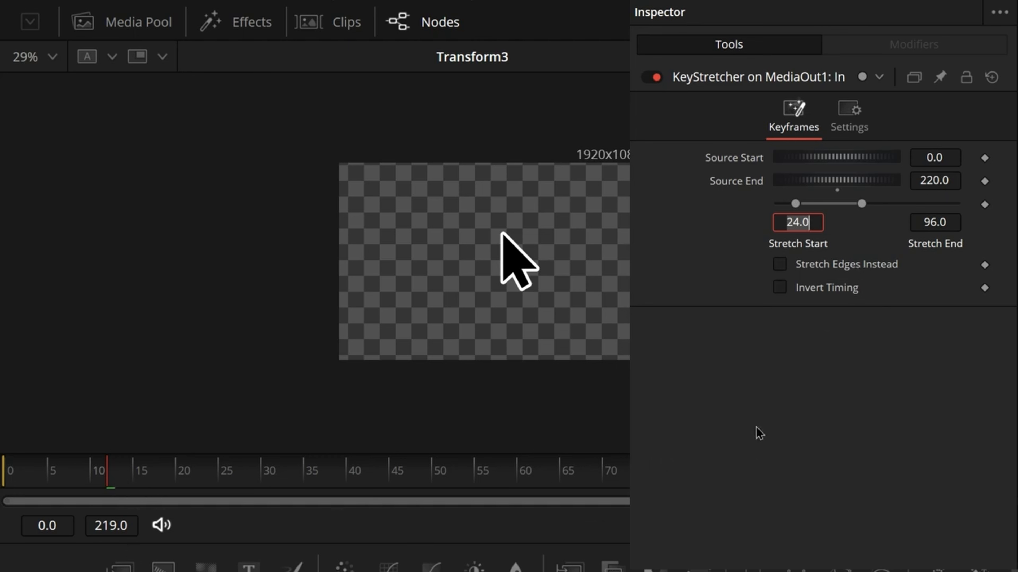
text(13)
key(Return)
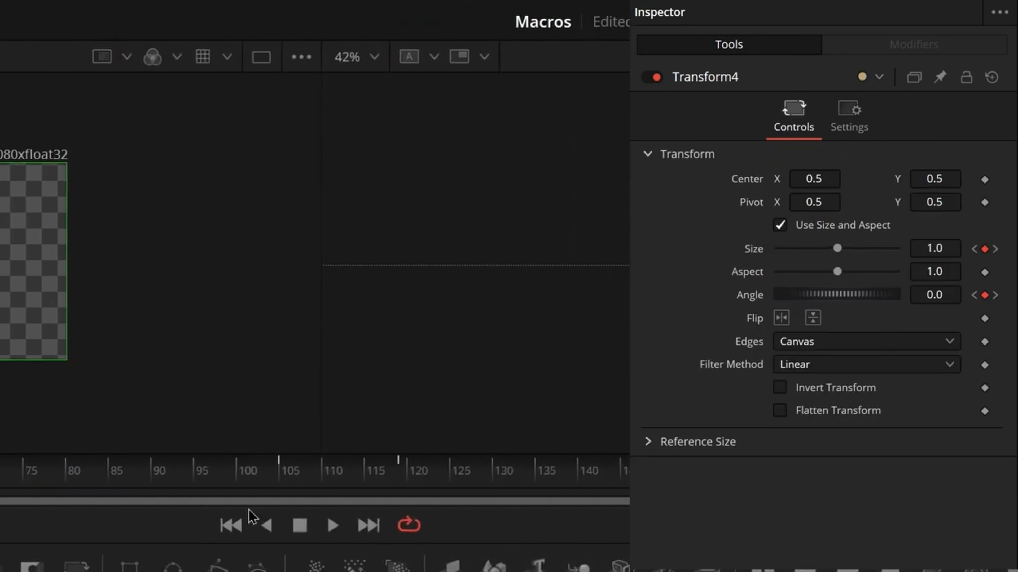
drag(253, 479, 281, 478)
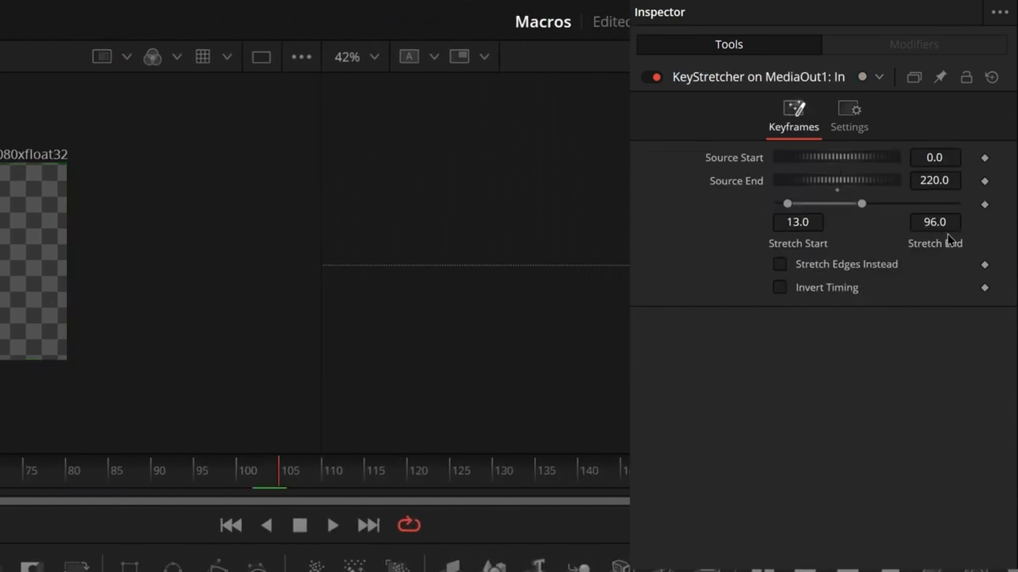
click(938, 223)
text(10)
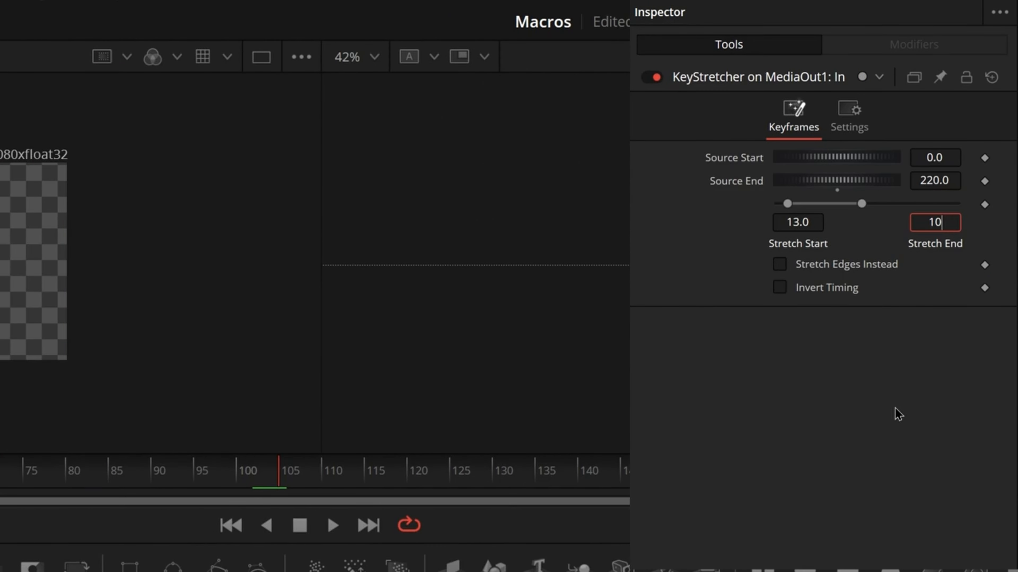
text(4)
key(Return)
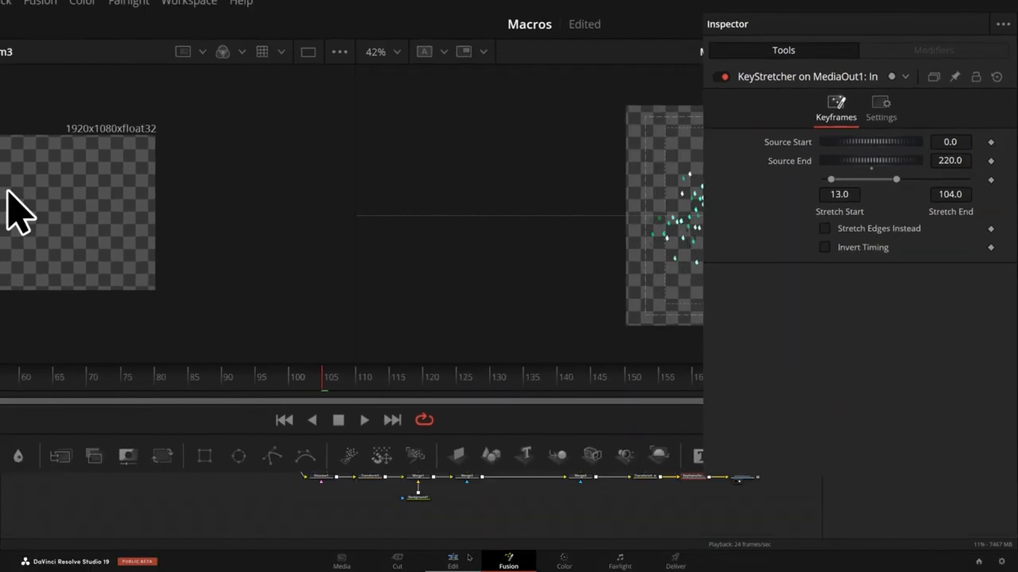
Scrub the clip past the four-second mark on the Edit page, and set the Keyframe Stretcher node's Source End to 119 in Fusion
click(469, 558)
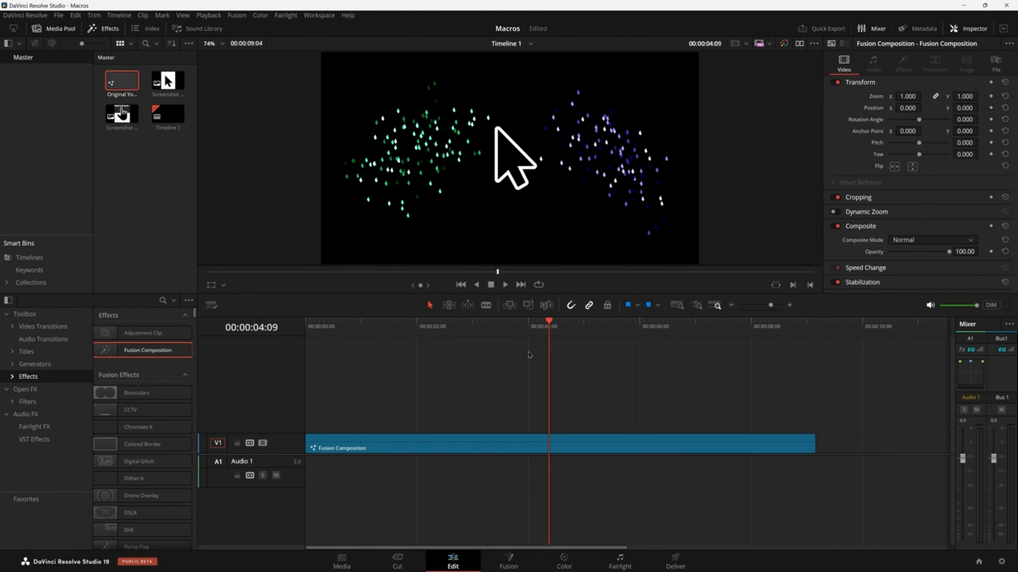
mouse_move(542, 332)
mouse_down()
mouse_move(584, 327)
mouse_move(557, 327)
mouse_up()
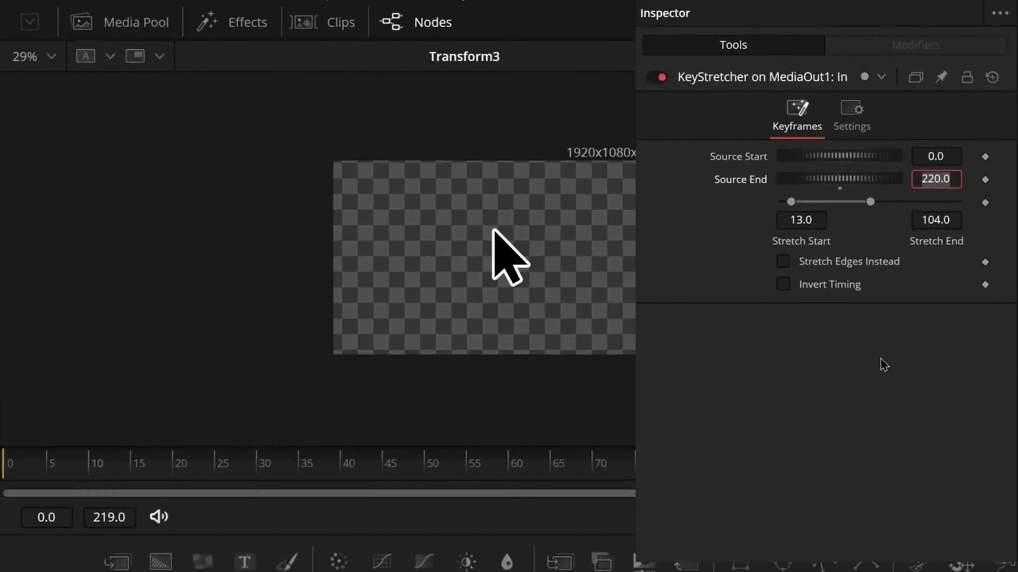
text(119)
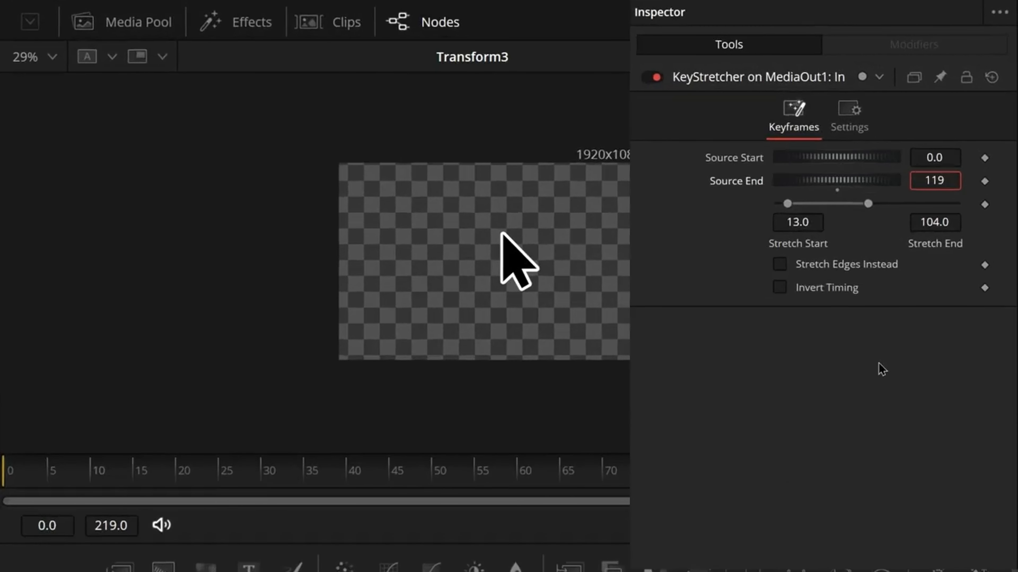
key(Return)
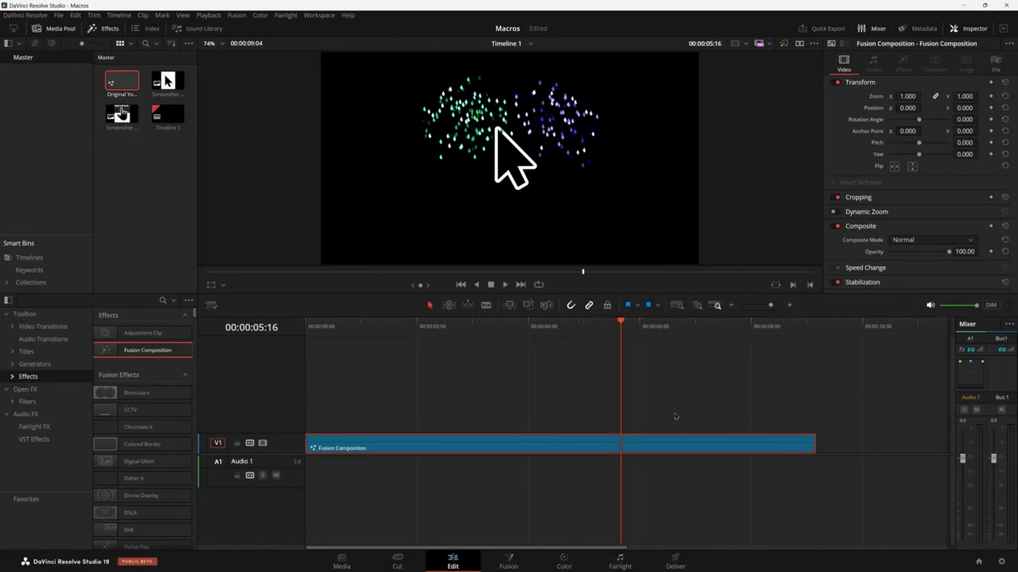
Undo the Fusion Composition clip's extension on the Edit page, and scrub through the composition on the Fusion page
key(ctrl+z)
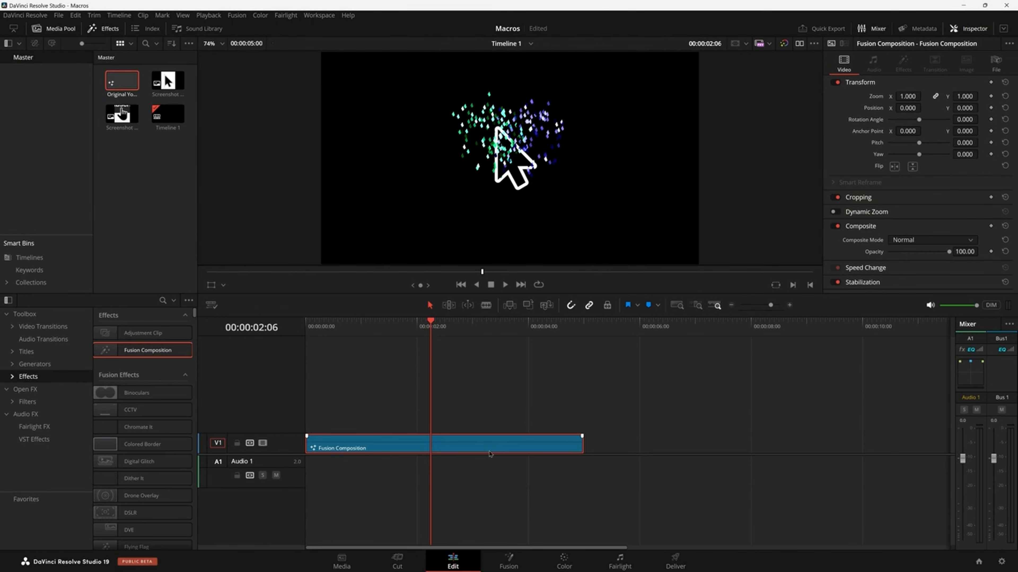
click(508, 560)
drag(606, 229, 896, 222)
Turn off the guides in the MediaOut1 viewer
drag(641, 227, 706, 245)
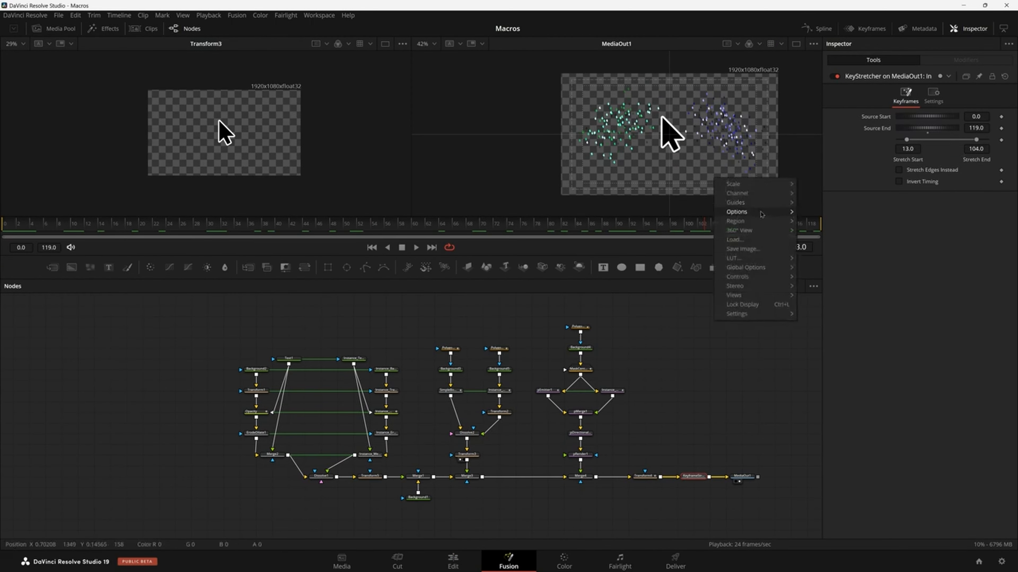
mouse_move(775, 202)
click(830, 205)
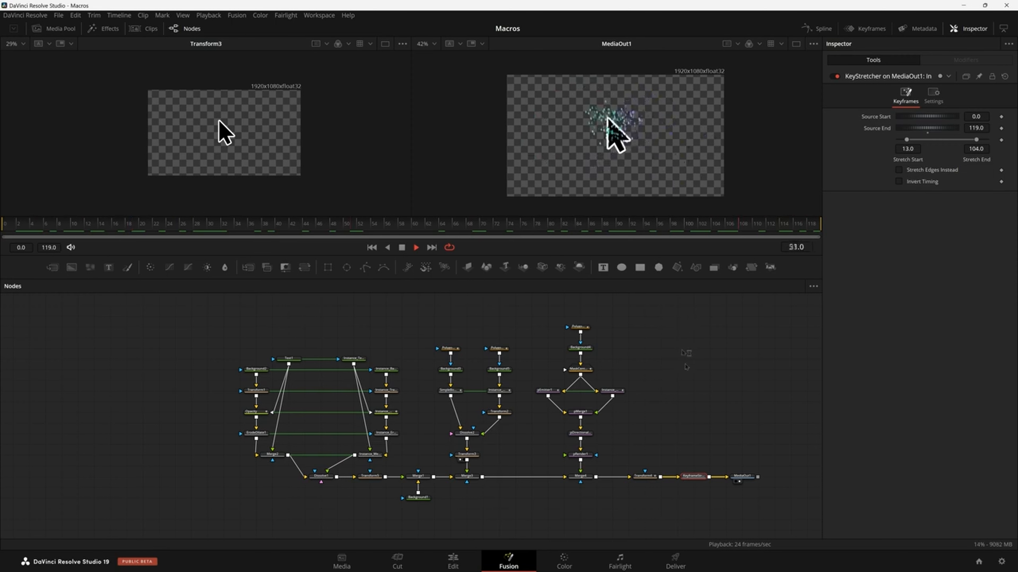
Insert a Keyframe Stretcher modifier on Transform4's Size and show its modifier settings
drag(706, 476, 700, 469)
key(ctrl+z)
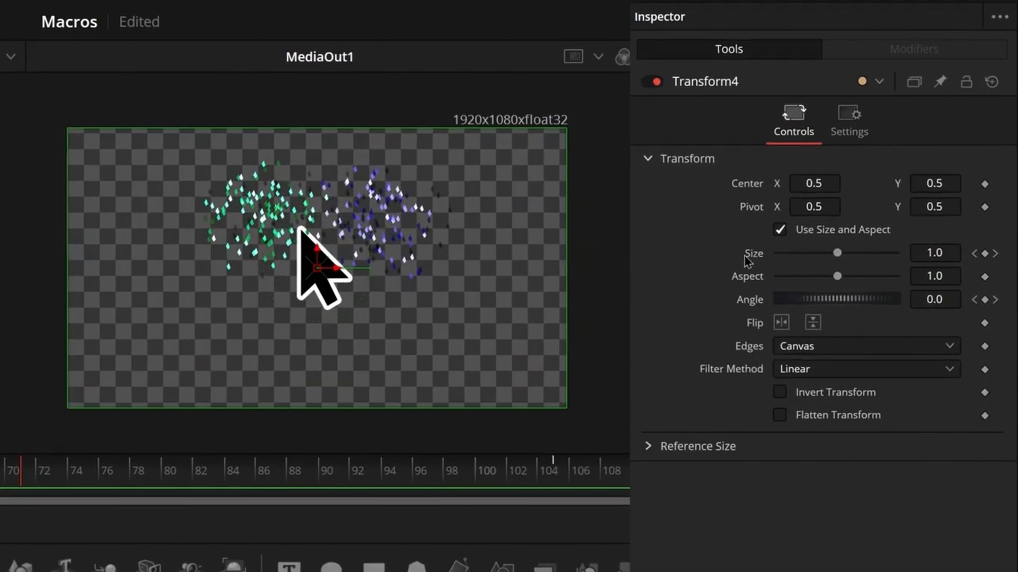
right_click(752, 256)
mouse_move(791, 371)
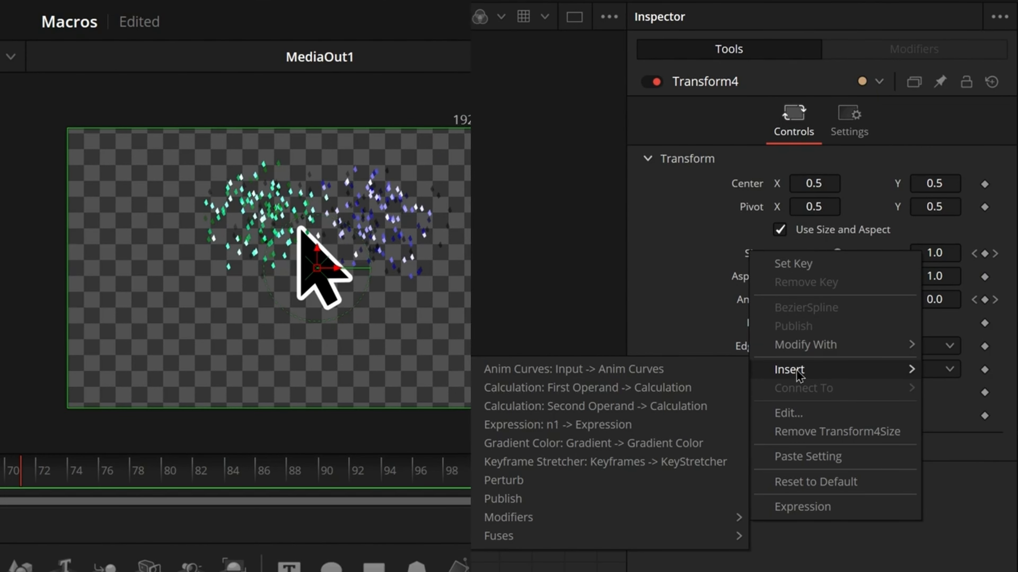
click(591, 465)
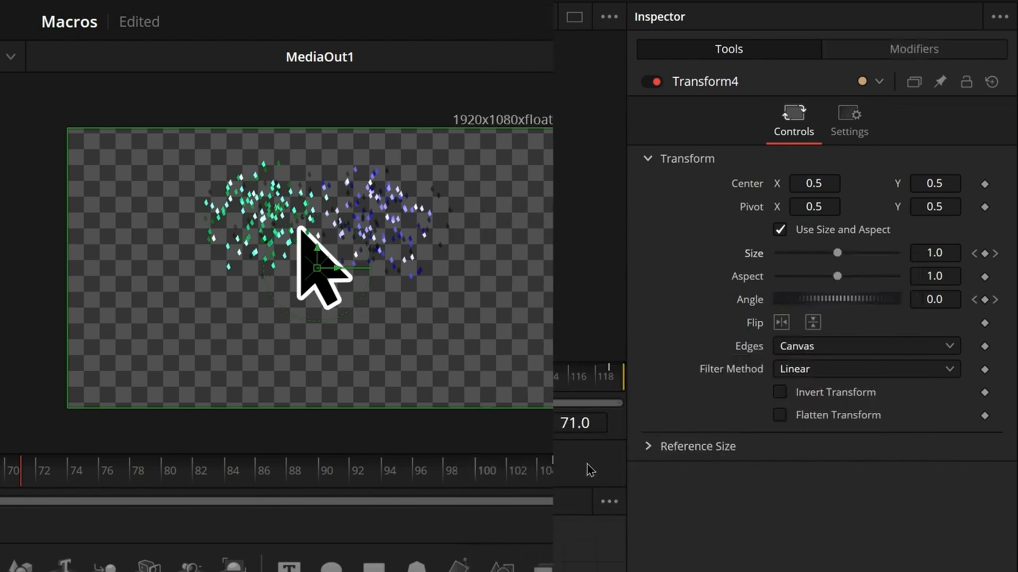
click(887, 55)
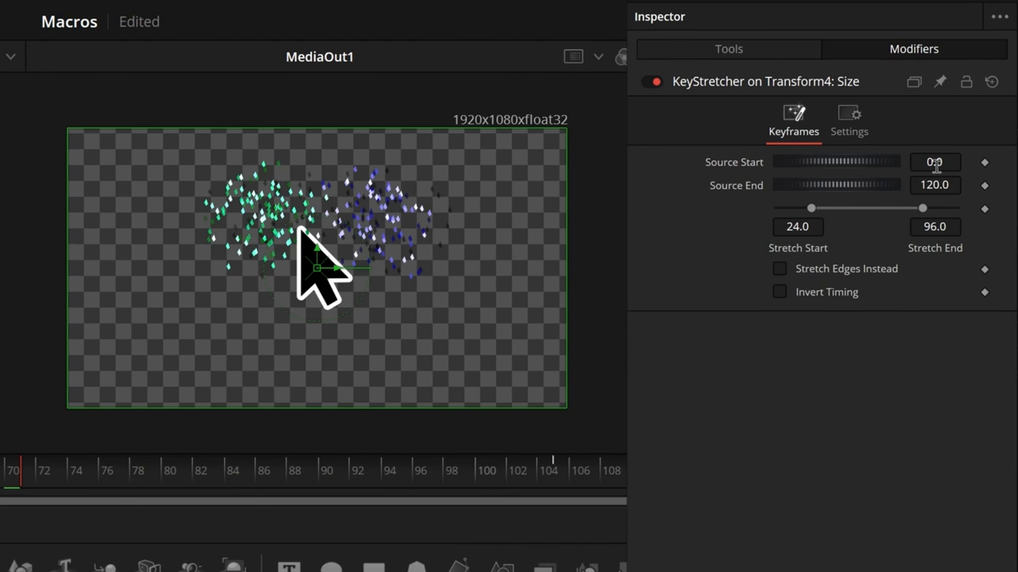
Set the Size modifier's Stretch Start to 13 and Stretch End to 104
click(793, 227)
text(1)
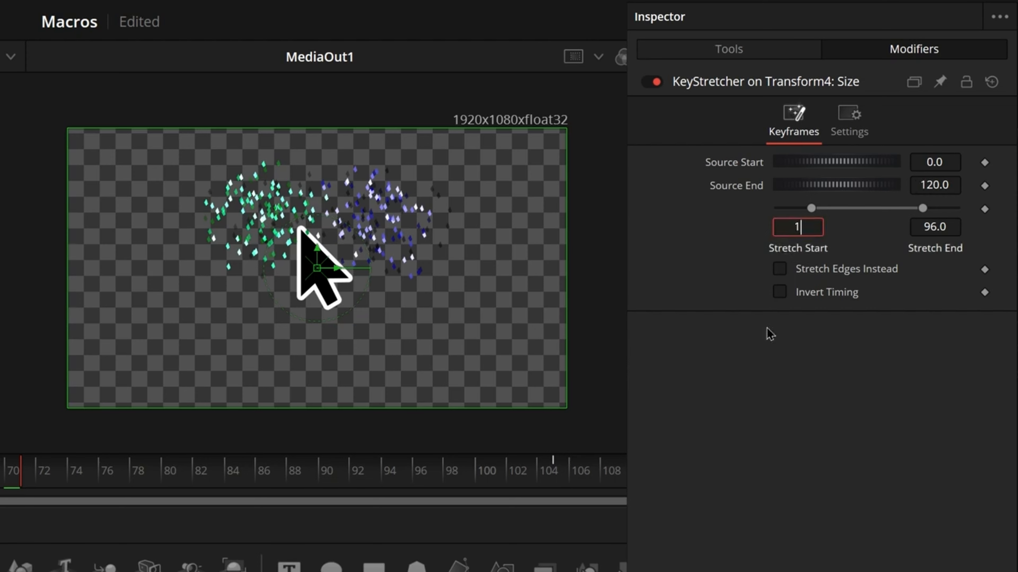
text(3)
key(Return)
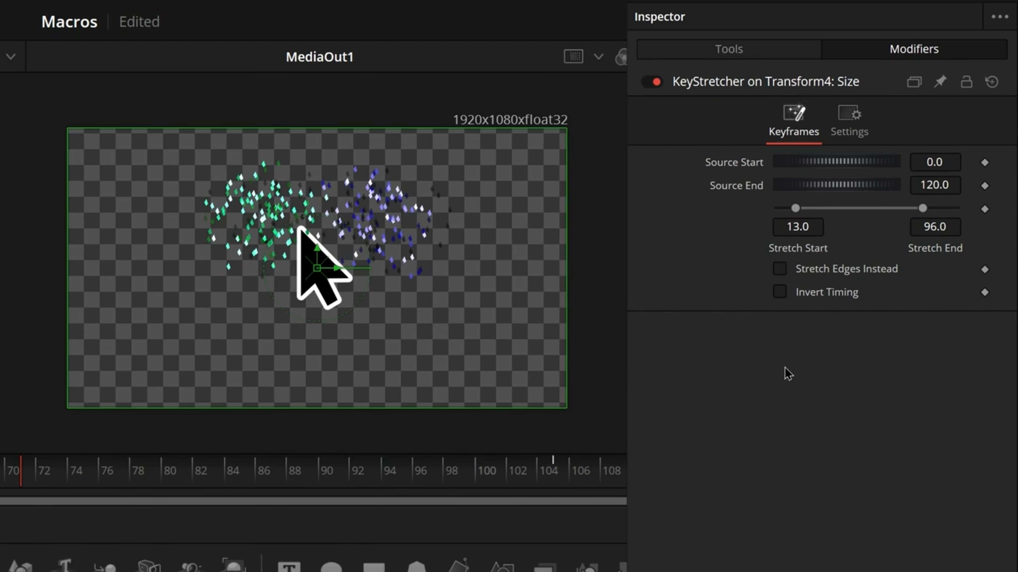
click(947, 228)
text(104)
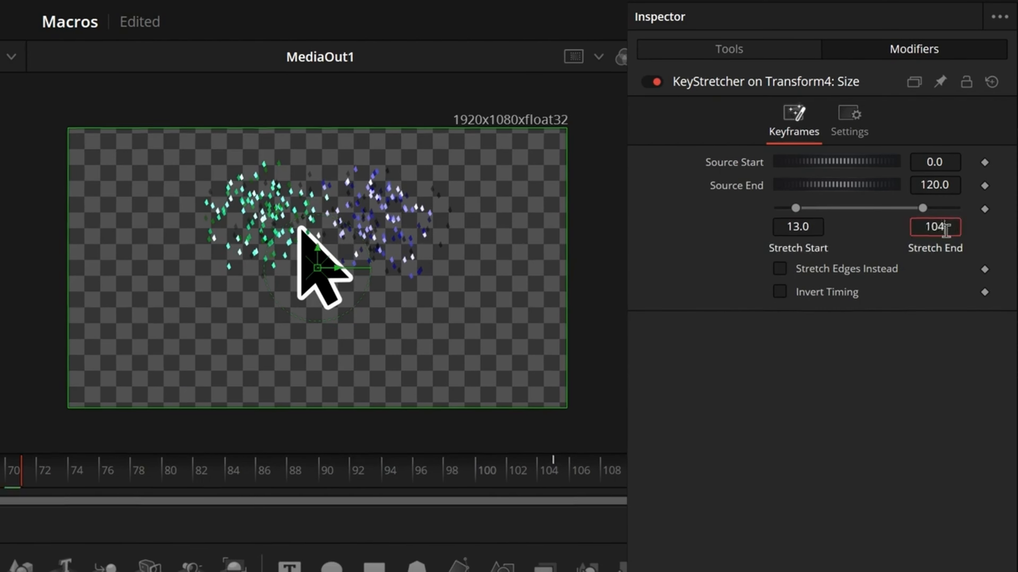
key(Return)
Scrub towards the end of the animation and delete the Keyframe Stretcher node between Transform4 and MediaOut1
drag(351, 227, 799, 217)
click(694, 477)
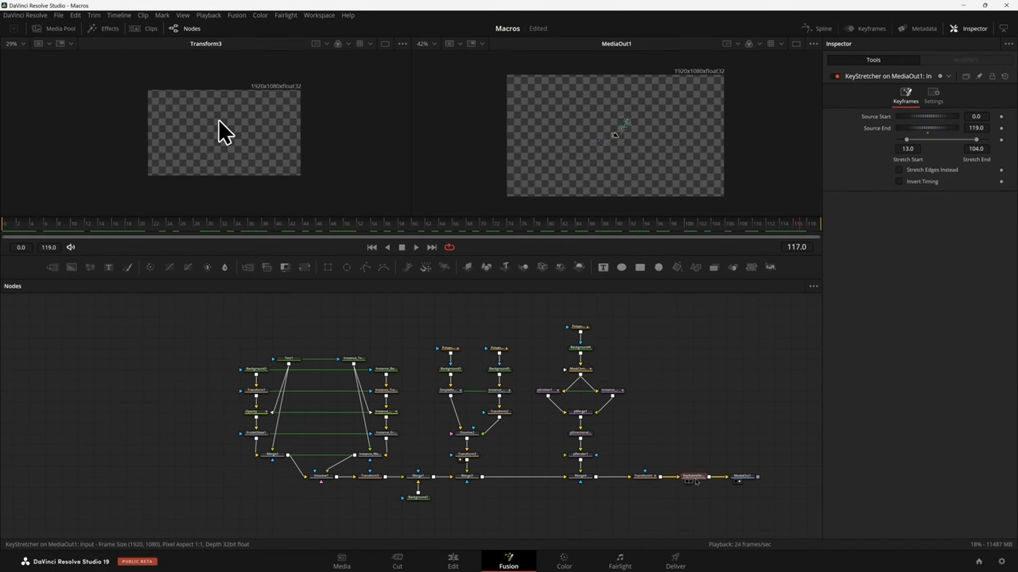
key(Delete)
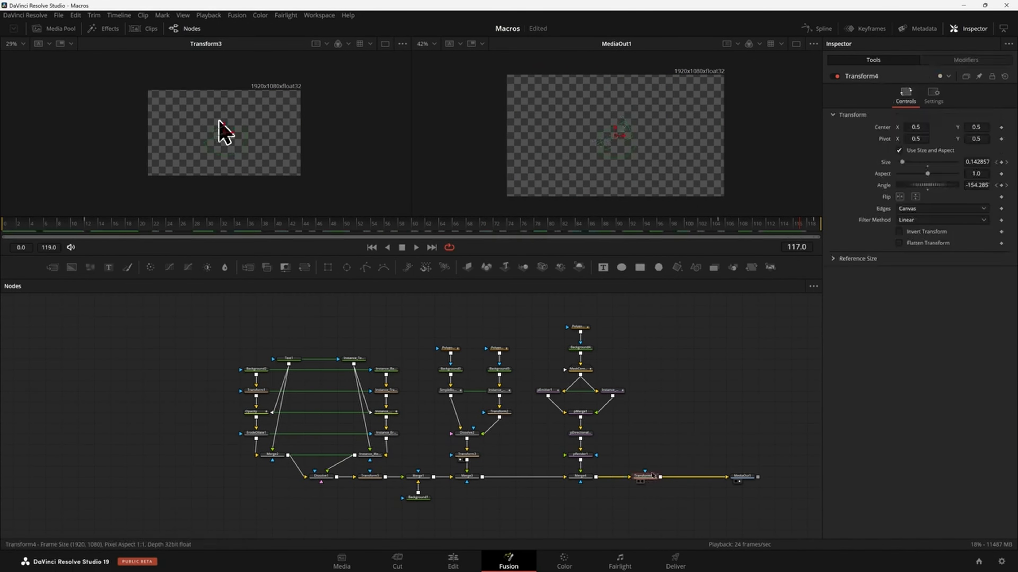
On the Edit page, extend the Fusion Composition clip to 00:00:07:15 and scrub through its outro to test the stretching
key(shift+4)
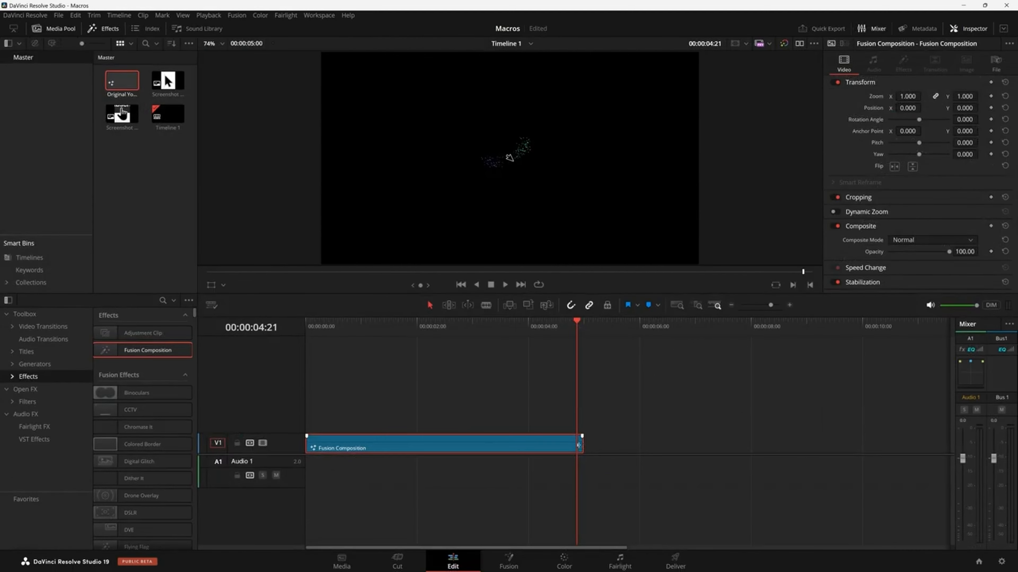
drag(579, 445, 729, 445)
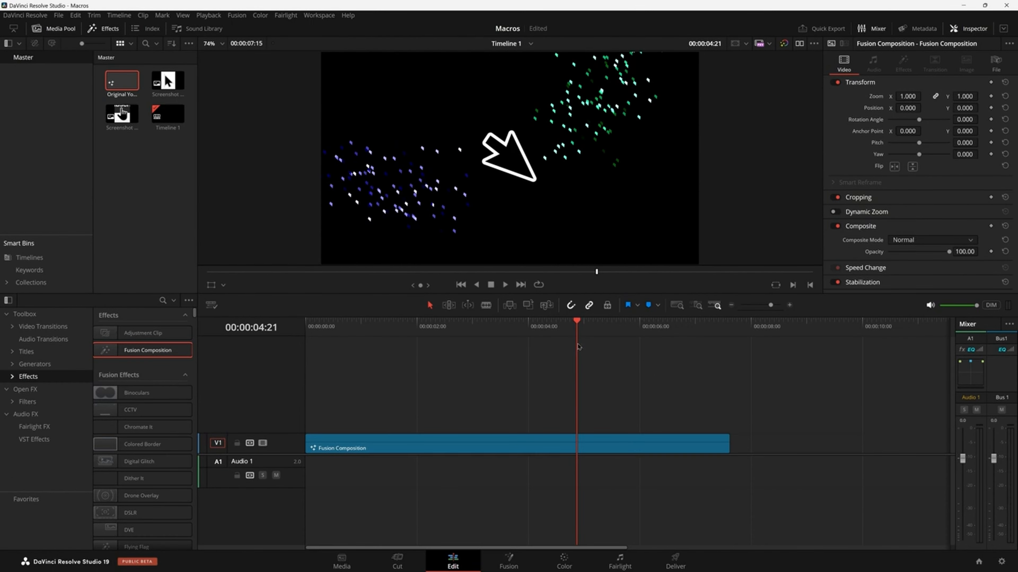
drag(578, 347, 722, 348)
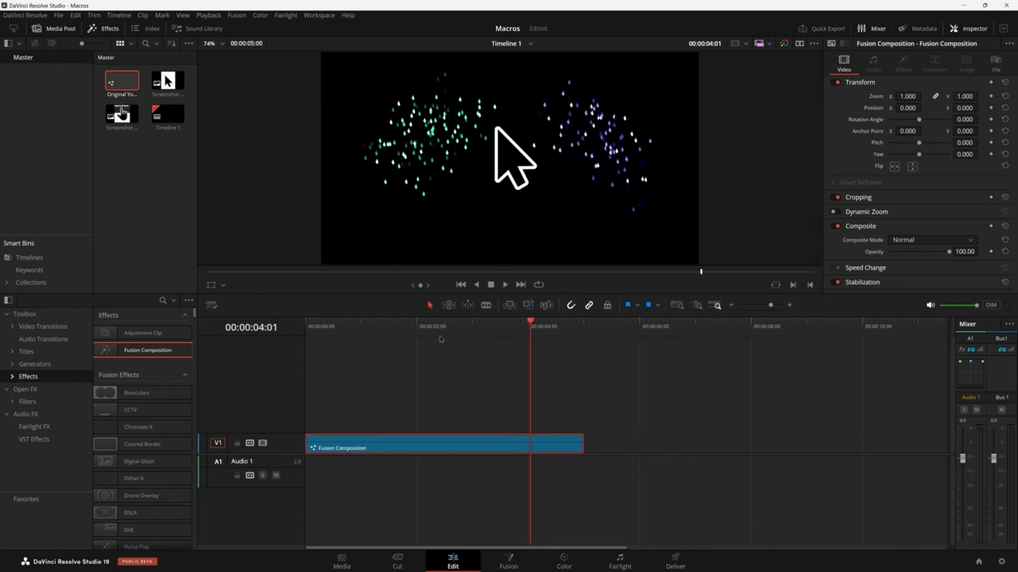
Move the playhead to 00:00:02:07, reopen the composition on the Fusion page and deselect Transform4
click(433, 349)
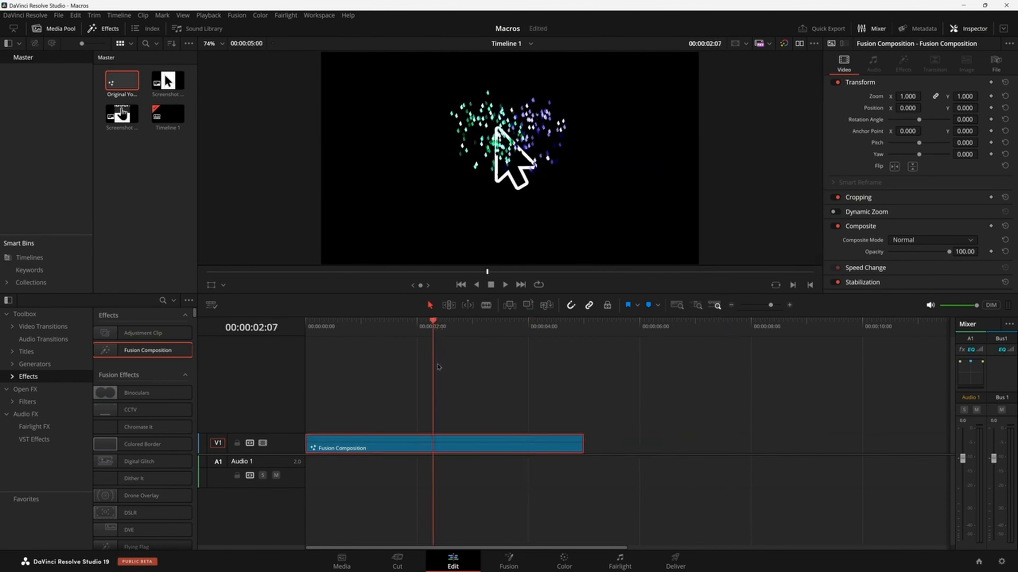
click(509, 561)
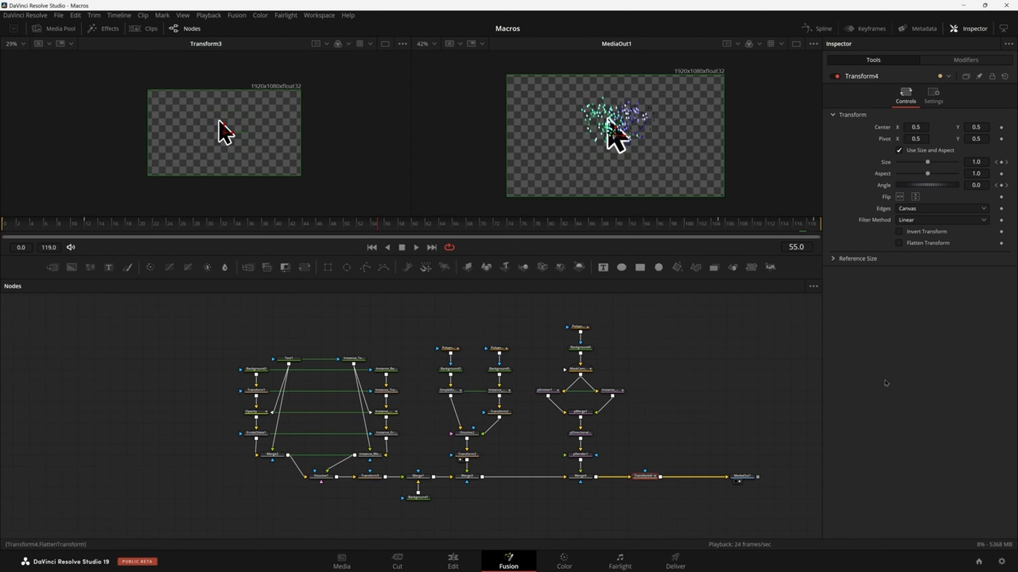
right_click(884, 187)
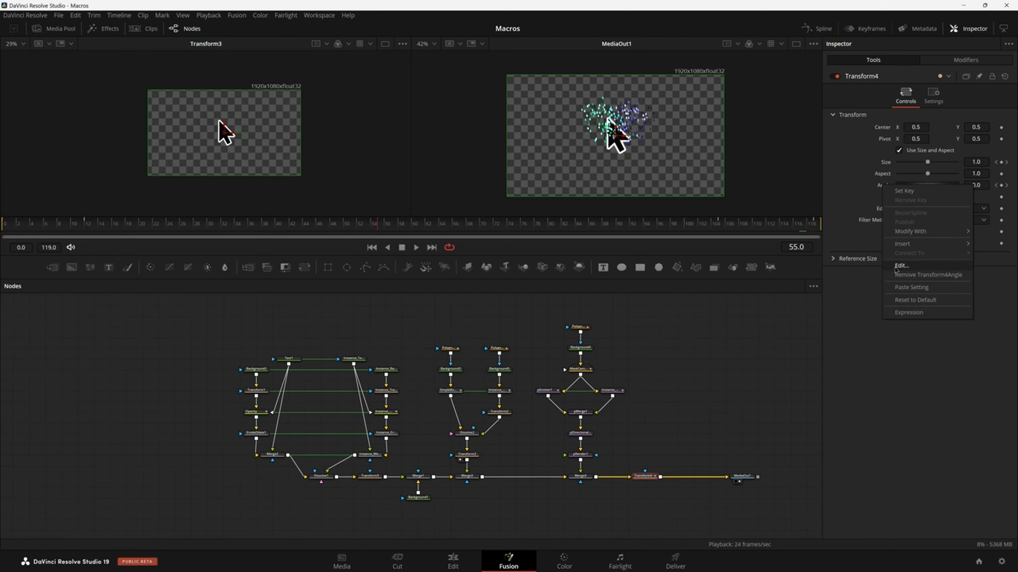
click(916, 409)
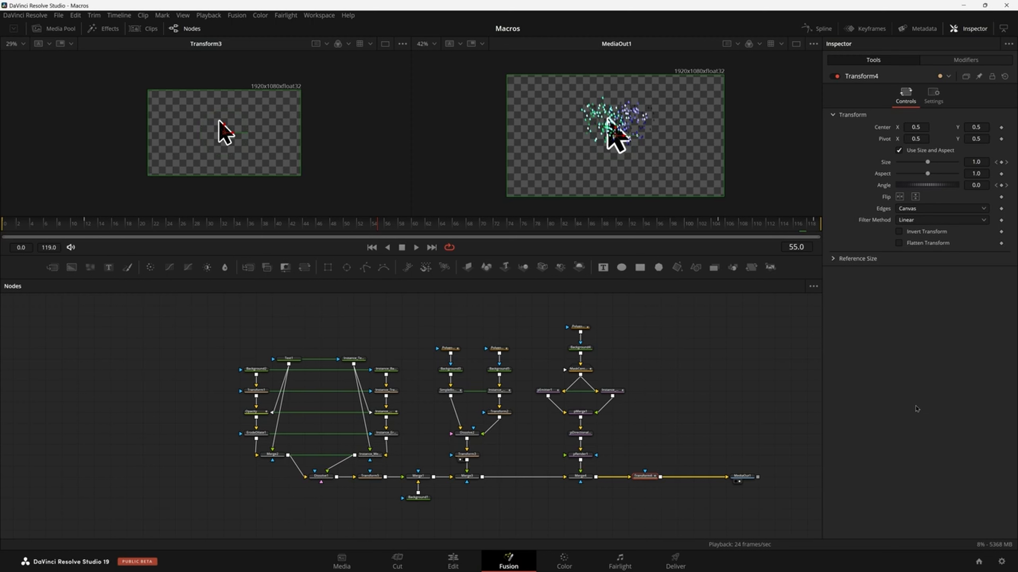
click(673, 450)
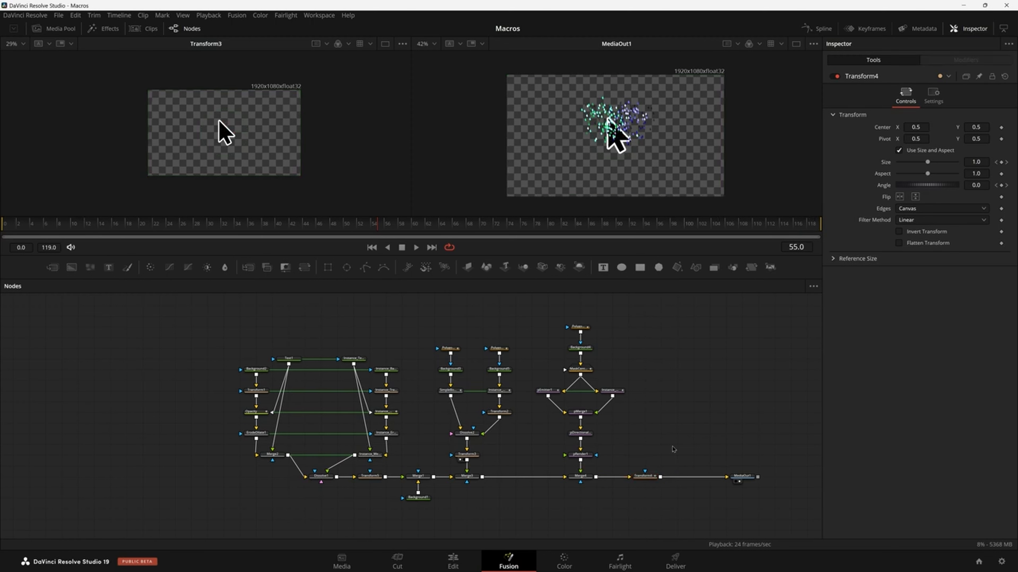
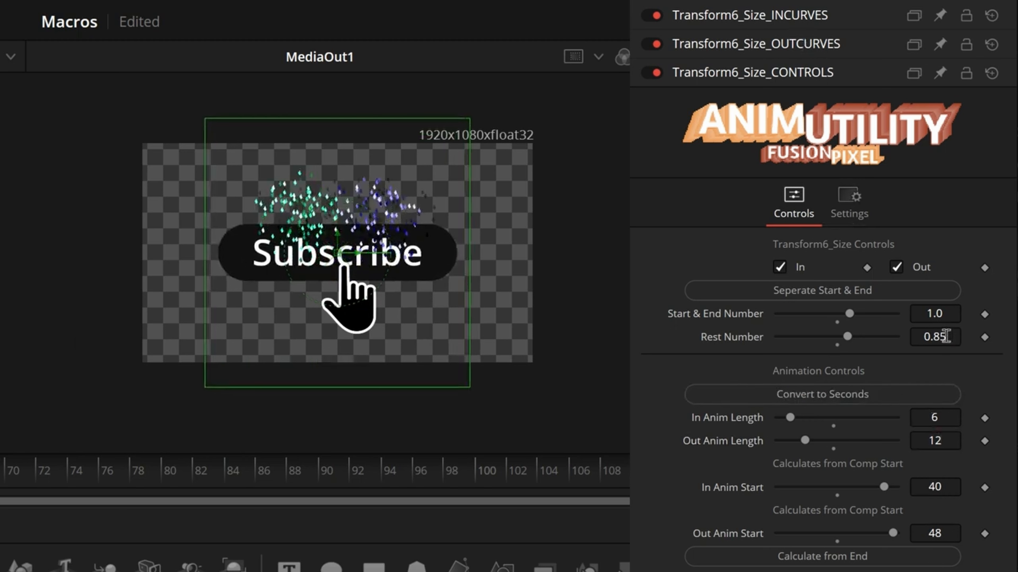
Set the out easing of the Transform6_Size_OUTCURVES modifier to Back
drag(944, 336, 935, 337)
click(910, 216)
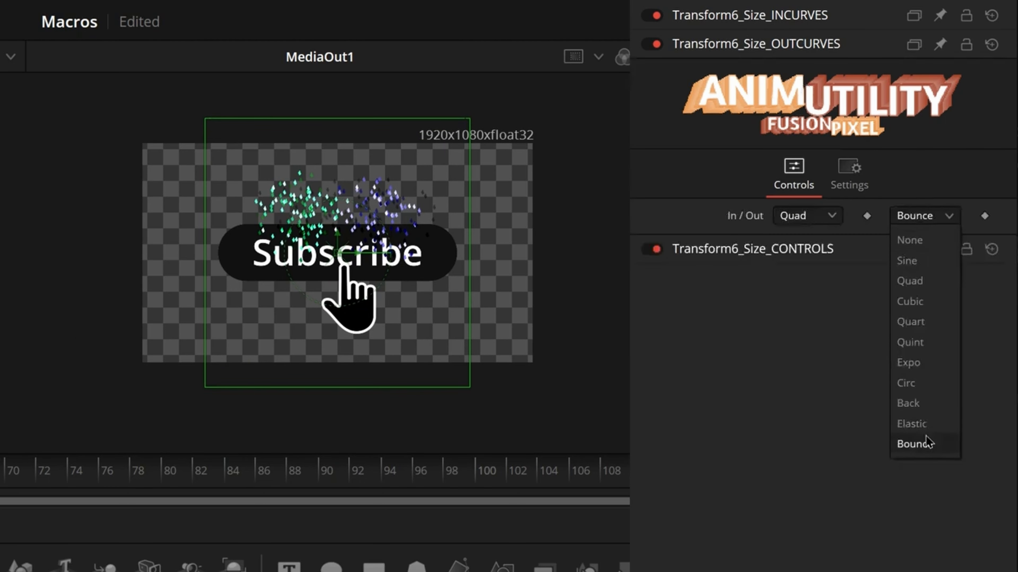
click(915, 403)
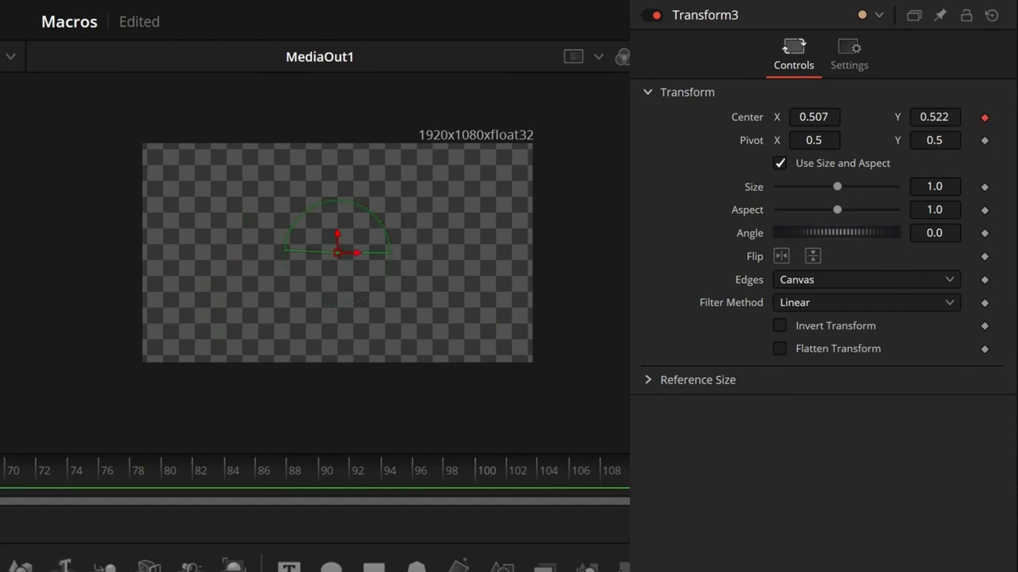
Calculate Transform3_Center's out animation from the comp start and set its Out Anim Start to 43
drag(192, 476, 143, 482)
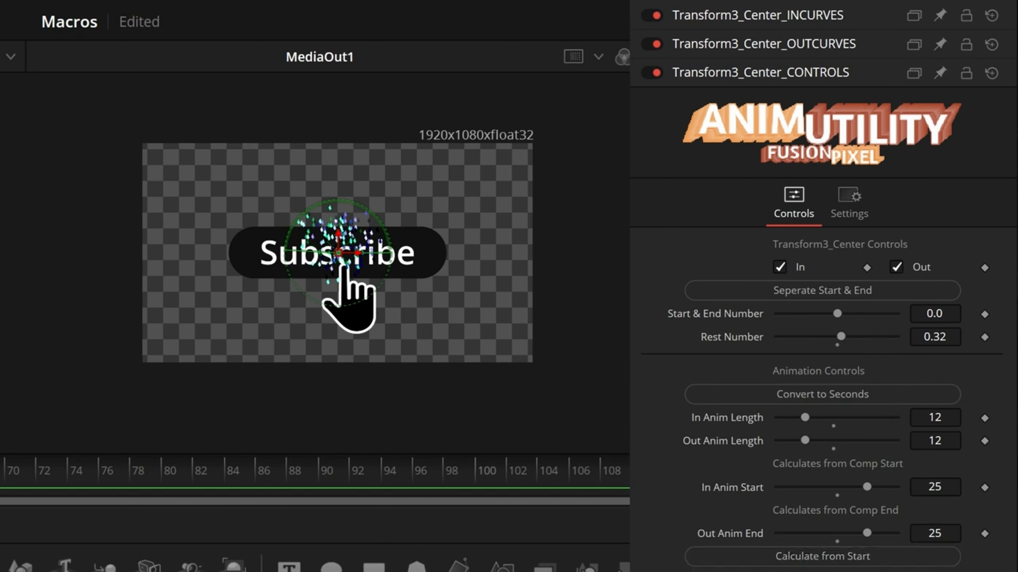
click(941, 534)
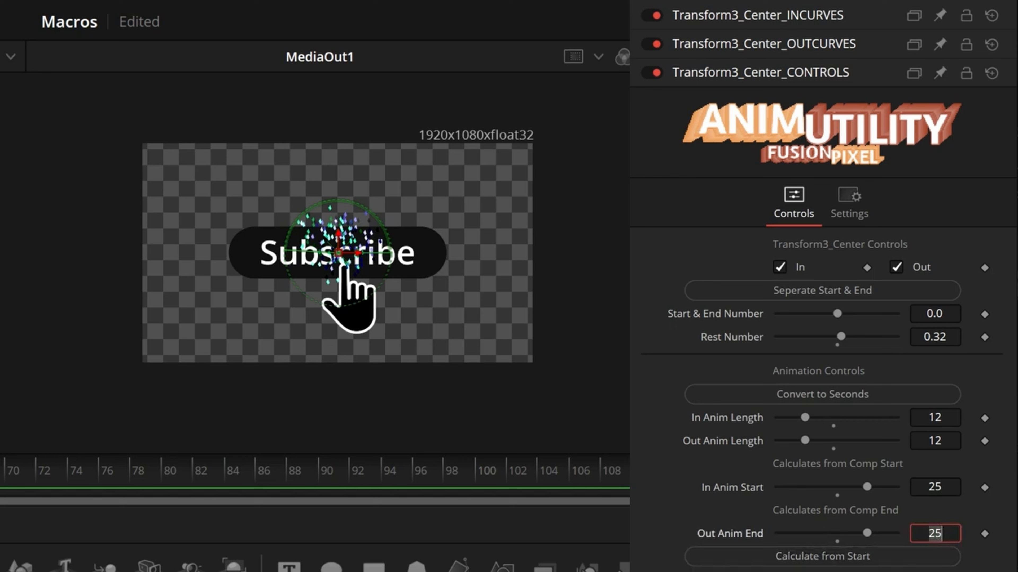
click(933, 558)
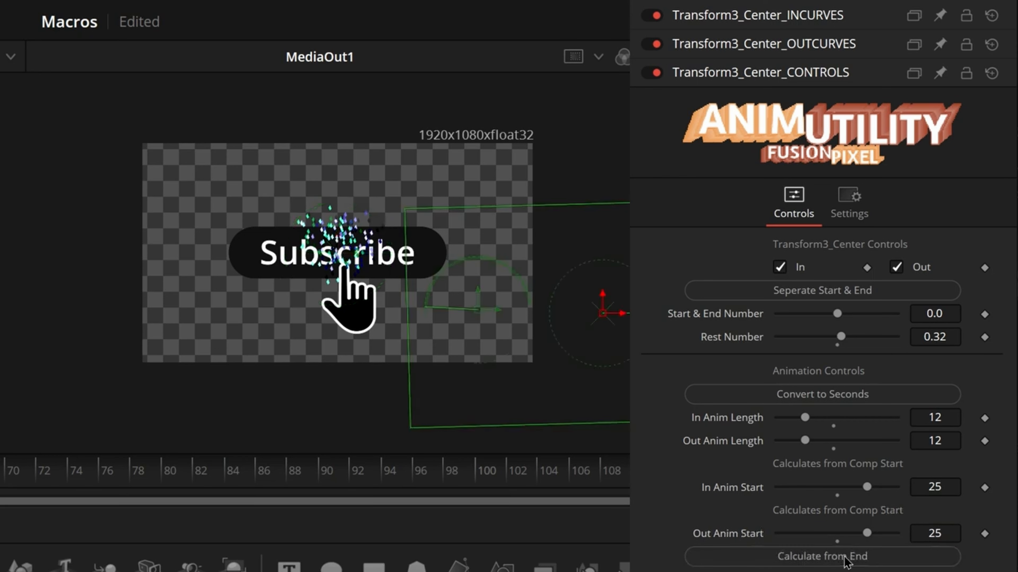
double_click(934, 534)
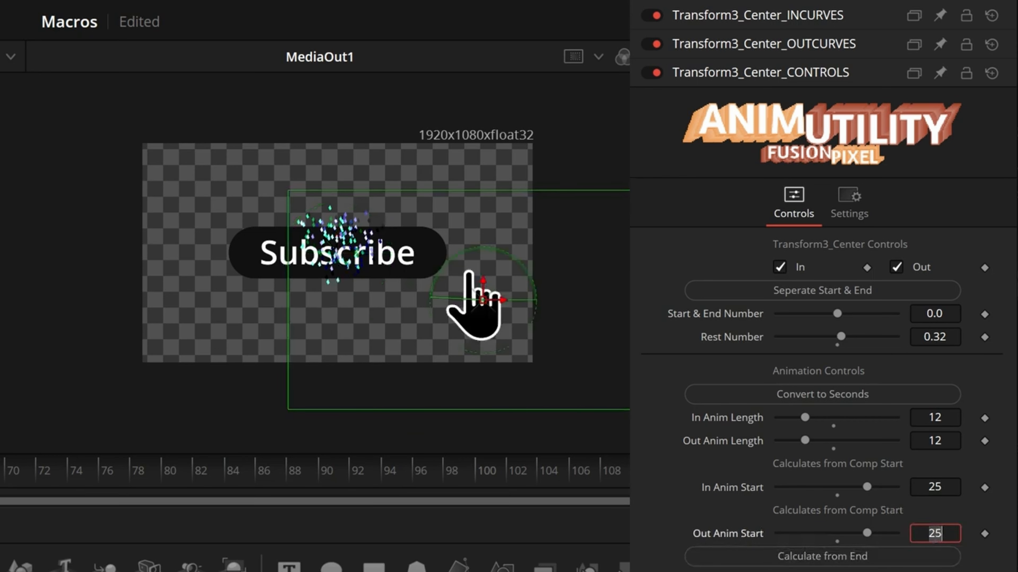
text(43)
key(Return)
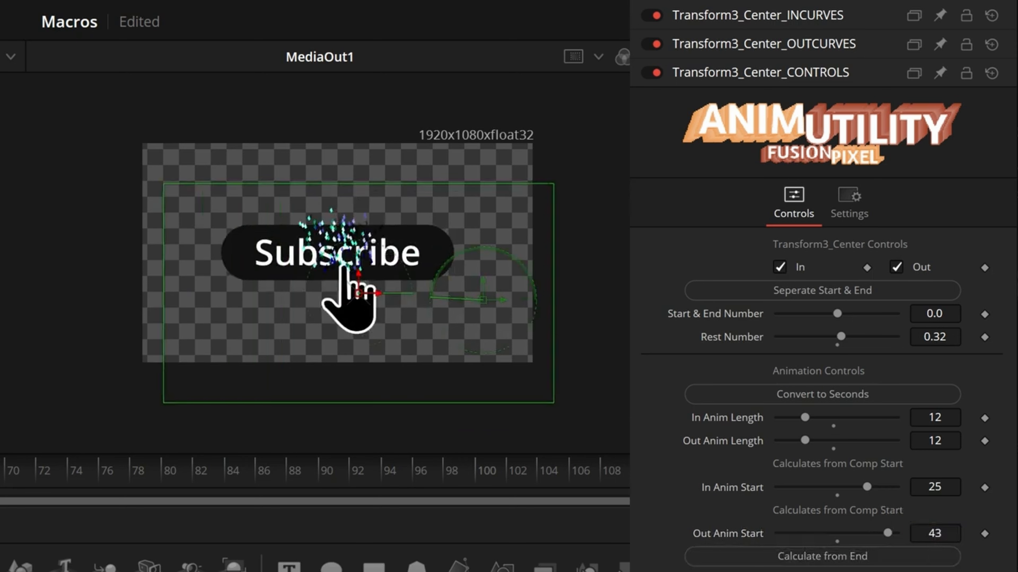
Retime Transform3_Center's Out Anim Start, trying 45 and settling on 40
double_click(937, 533)
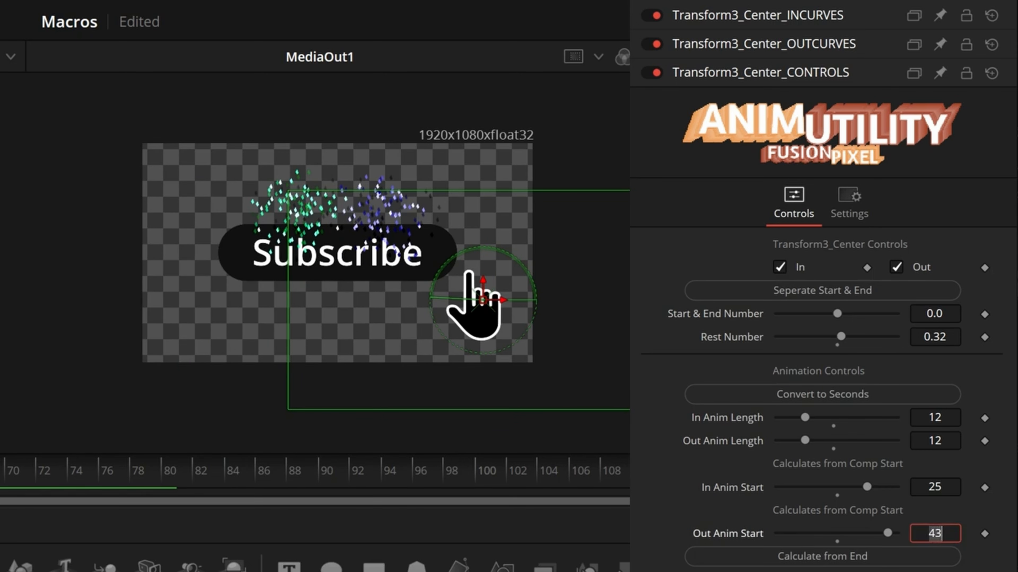
key(Return)
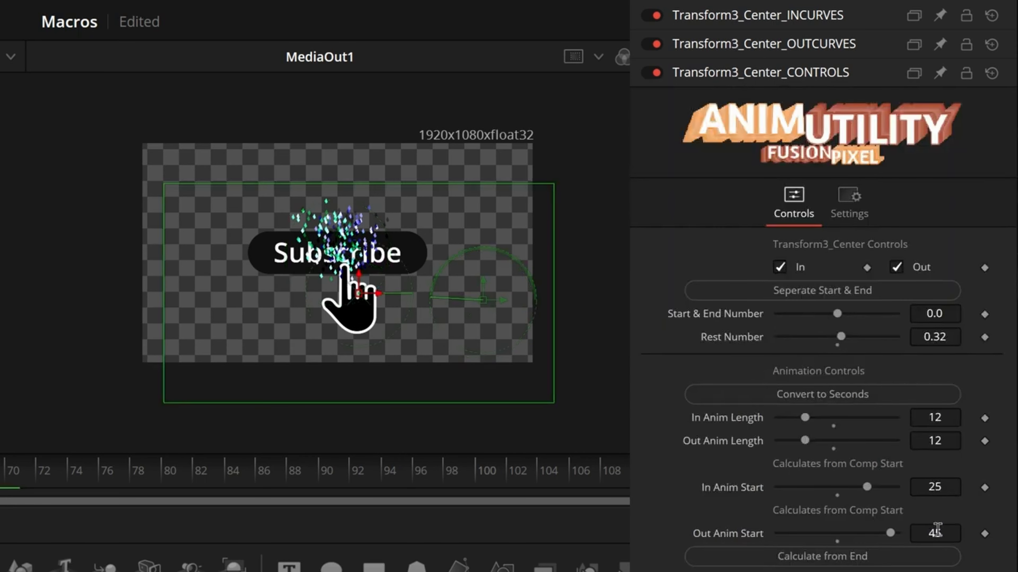
click(939, 533)
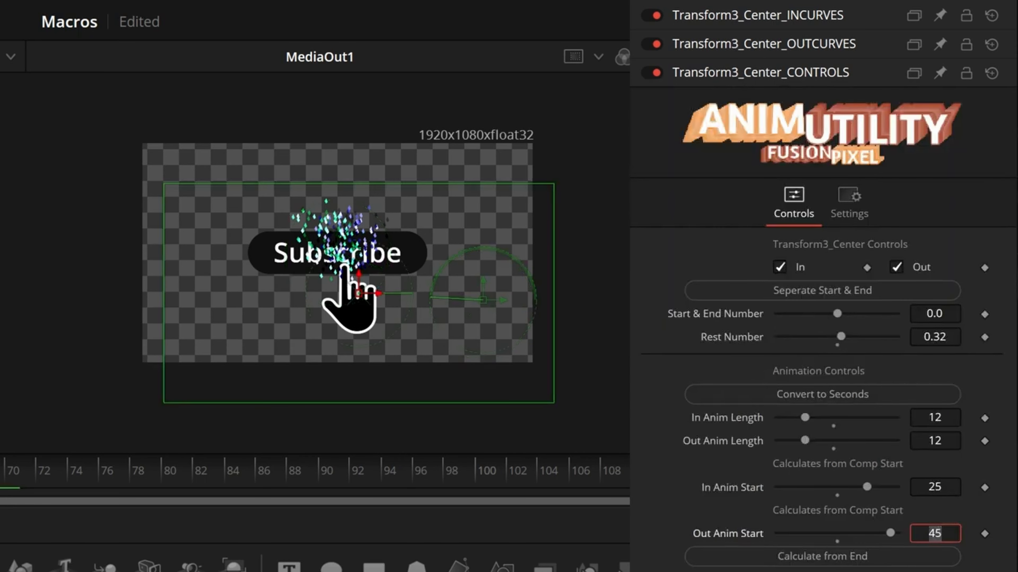
text(40)
key(Return)
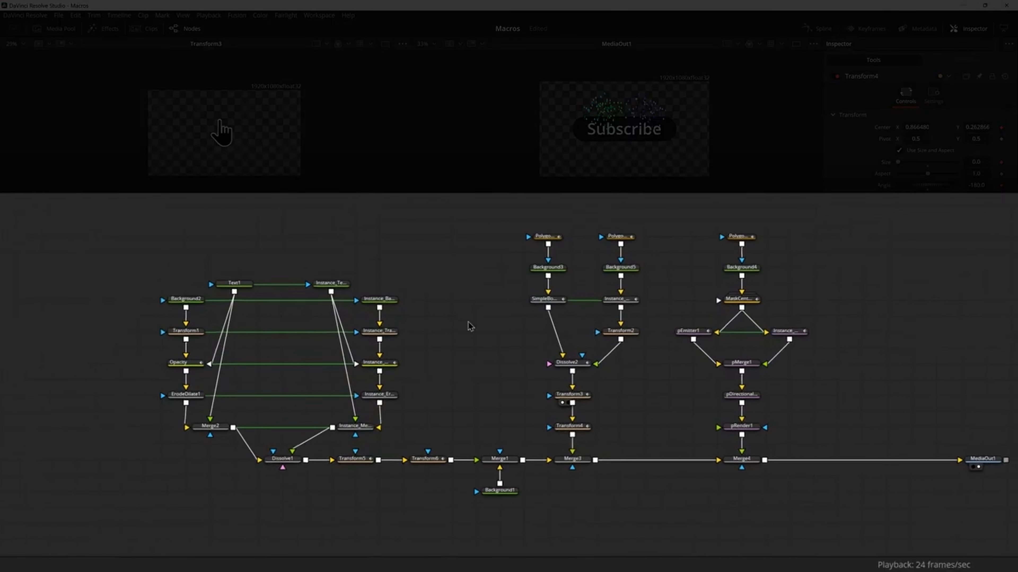
Load Dissolve1 into Anim Utility, find its Mix control and paste the modifiers onto it as Dissolve1_Mix
click(282, 459)
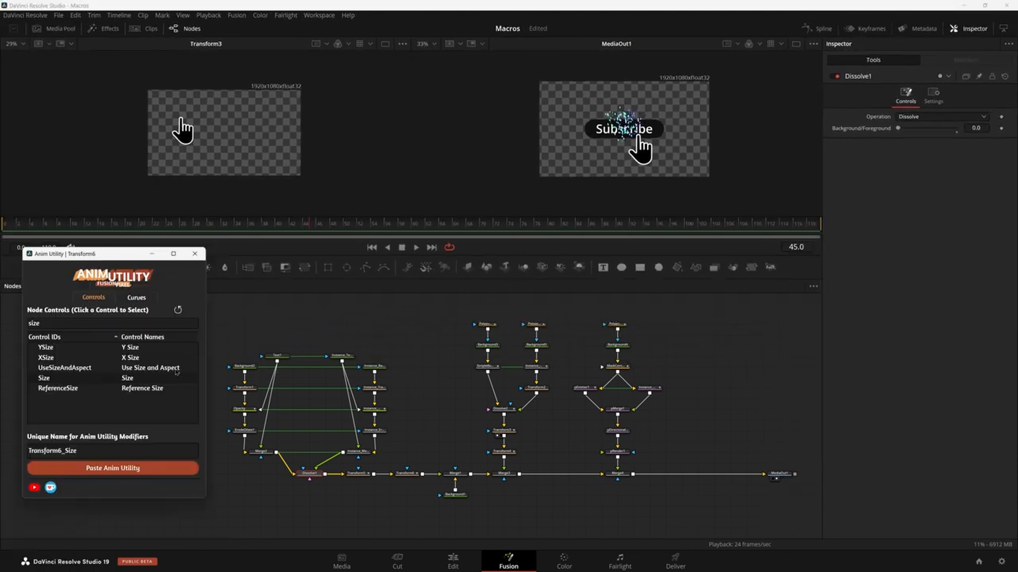
click(178, 310)
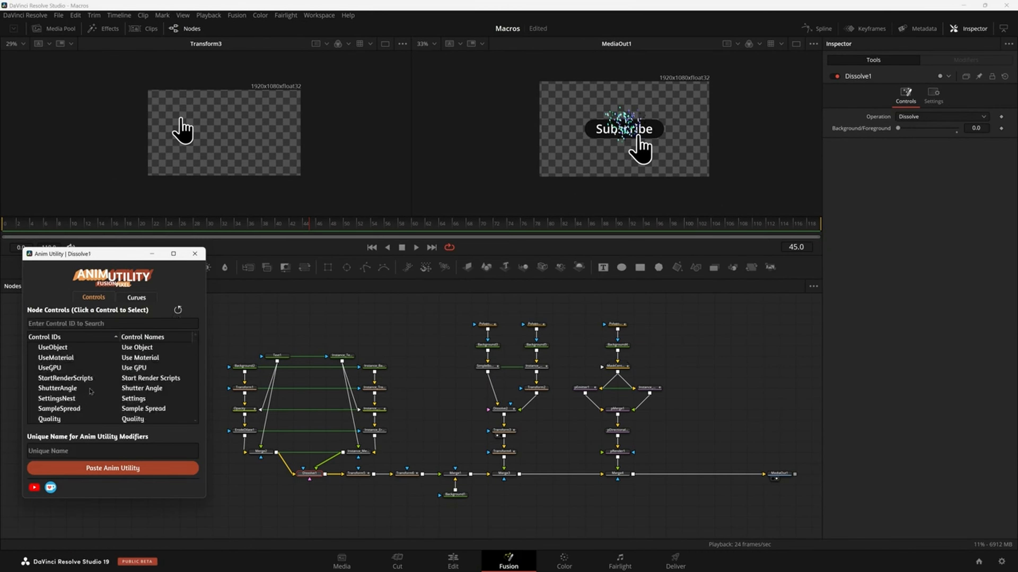
text(mix)
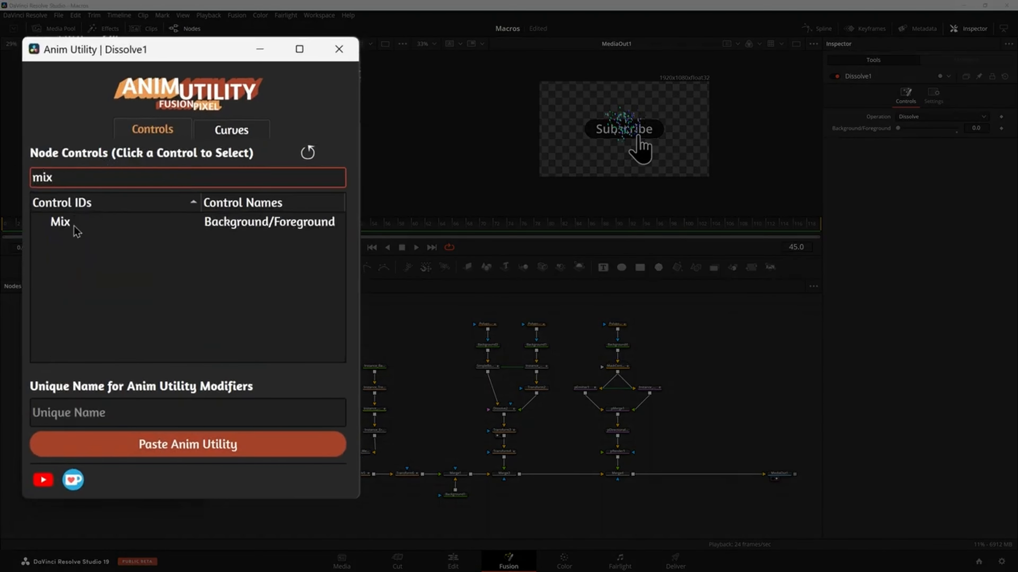
click(67, 230)
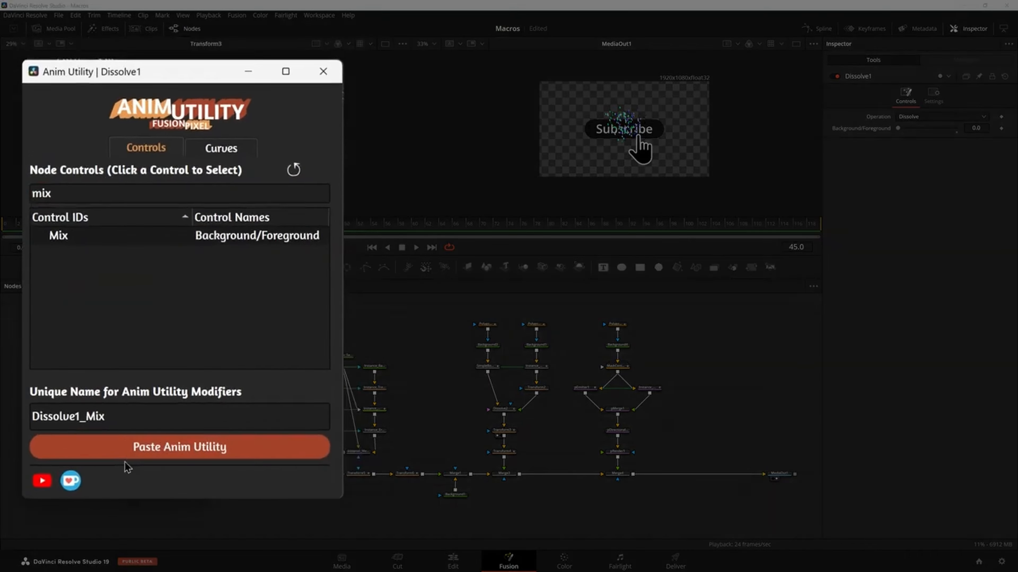
click(156, 444)
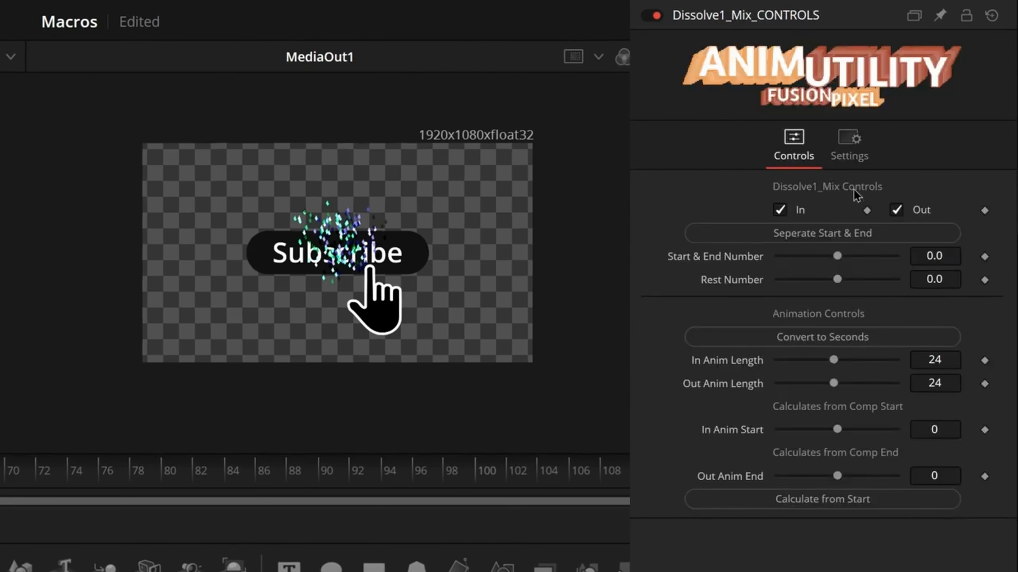
Set Dissolve1_Mix's In Anim Length to 6, disable its Out animation and set In Anim Start to 45
click(929, 357)
double_click(930, 358)
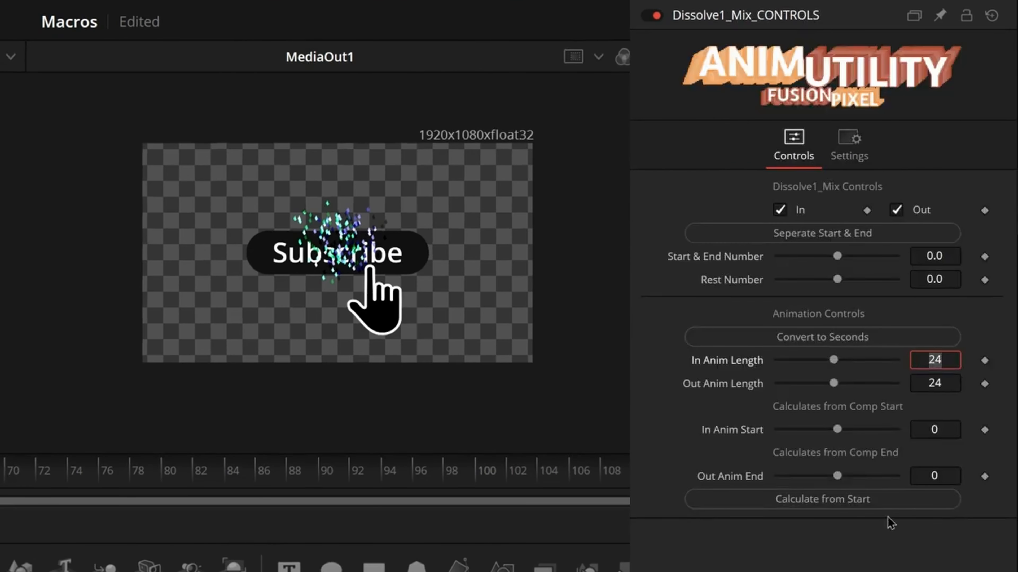
text(6)
key(Return)
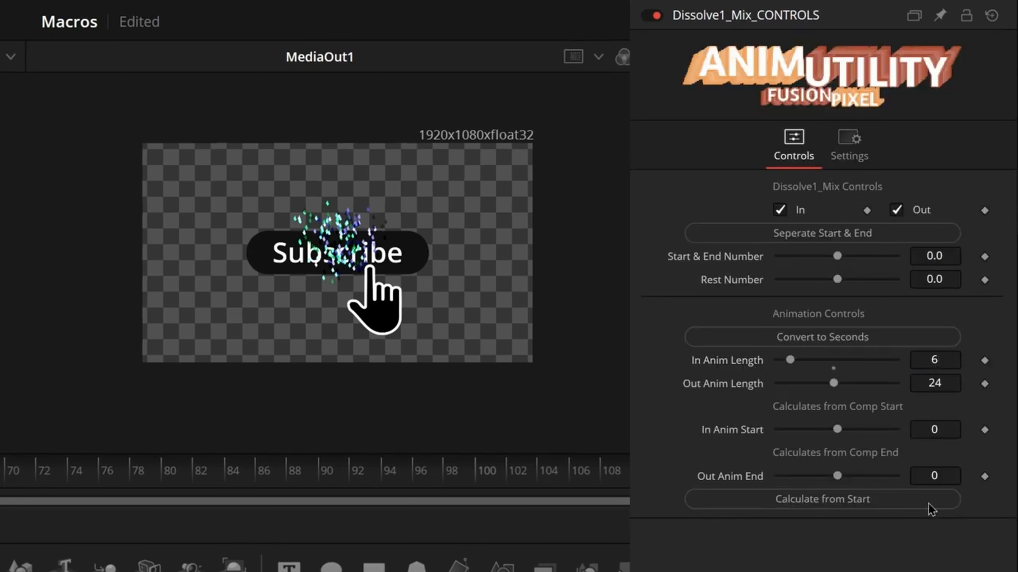
click(898, 213)
double_click(929, 431)
key(Return)
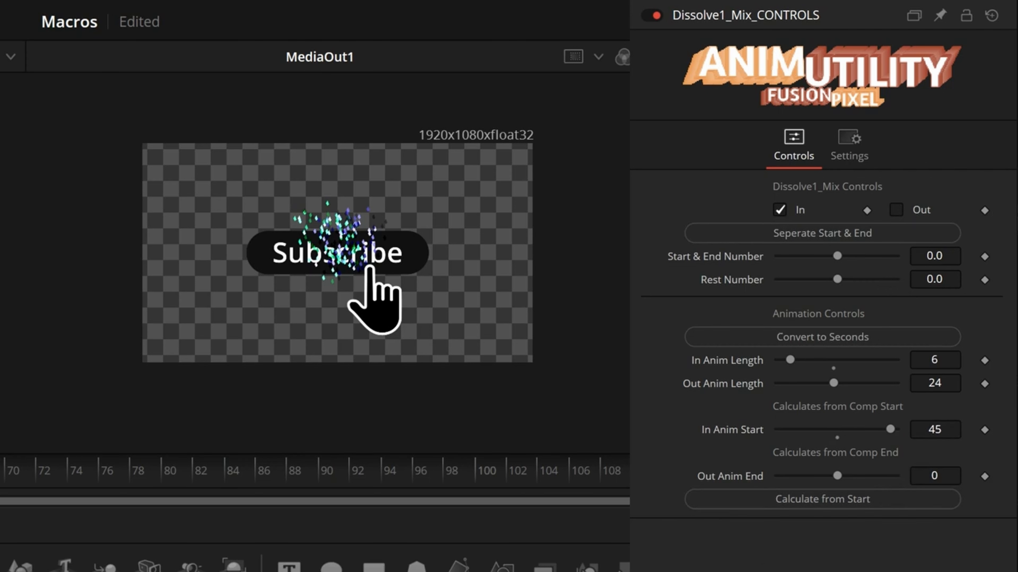
Change Dissolve1's operation to SMPTE Wipe and set the Dissolve1_Mix Rest Number to 1.0
click(805, 96)
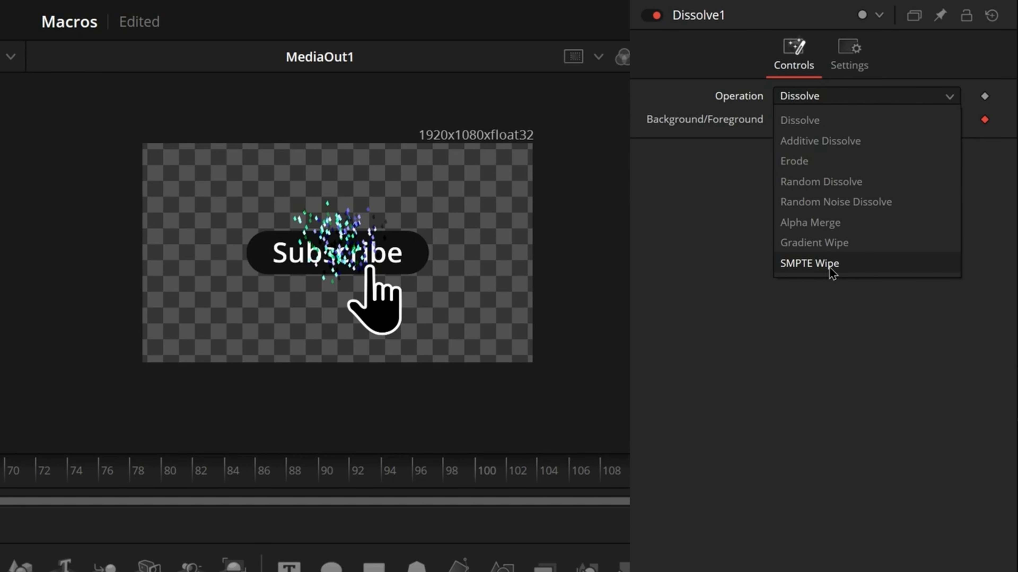
click(810, 263)
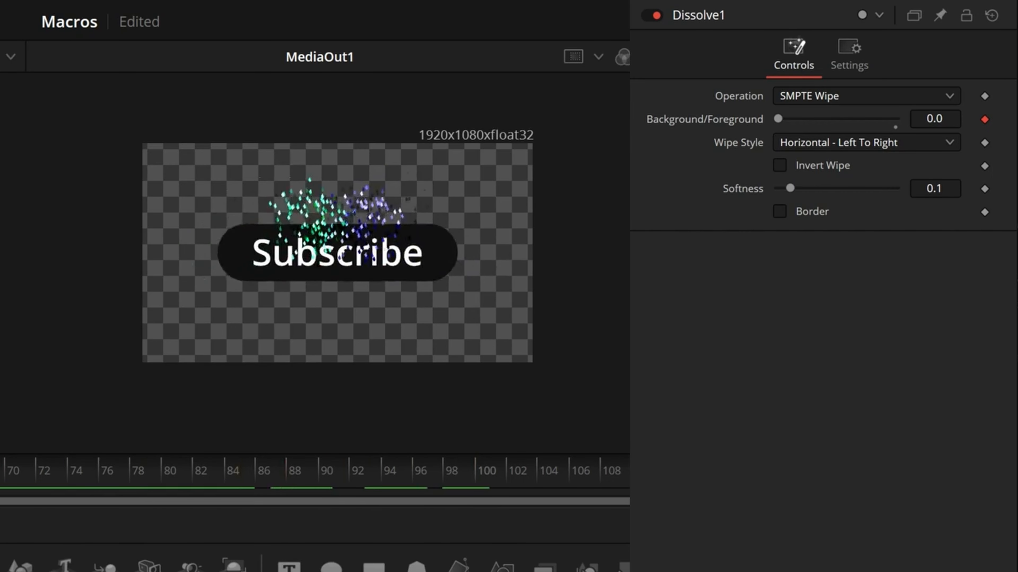
click(934, 279)
key(BackSpace)
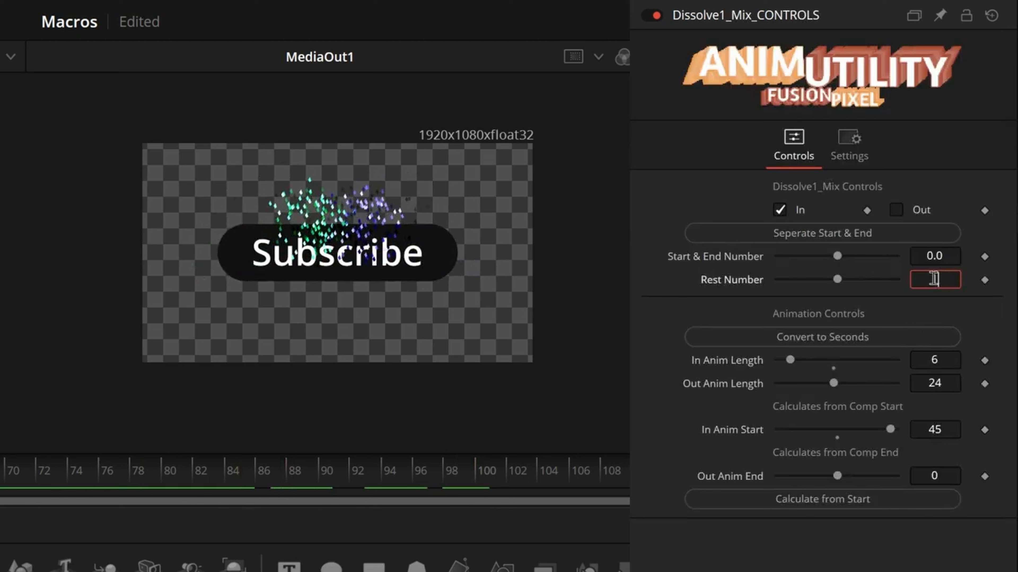
key(Return)
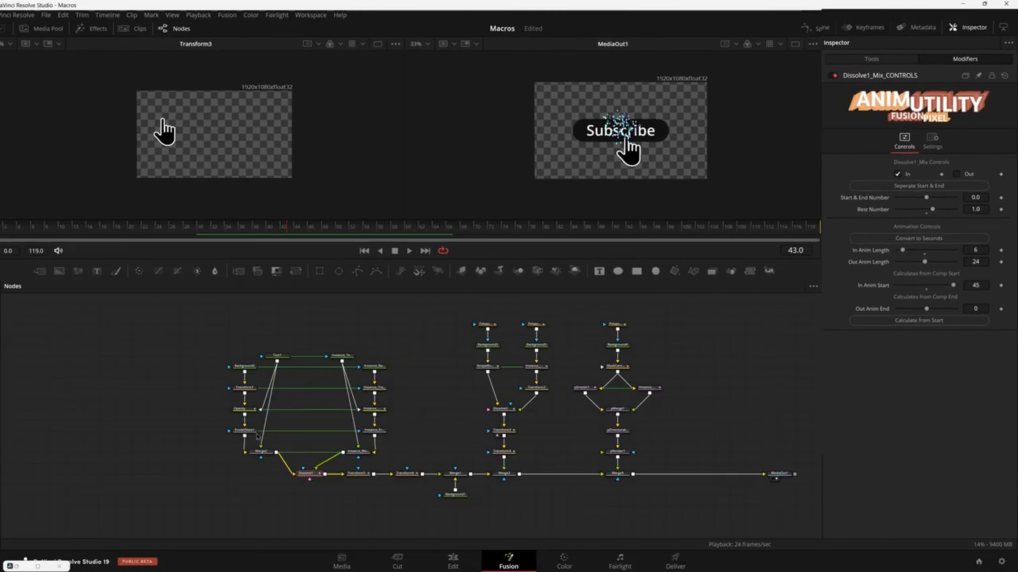
Load ErodeDilate1 into Anim Utility and paste the modifiers onto its XAmount control as ErodeDilate1_XAmount
click(252, 433)
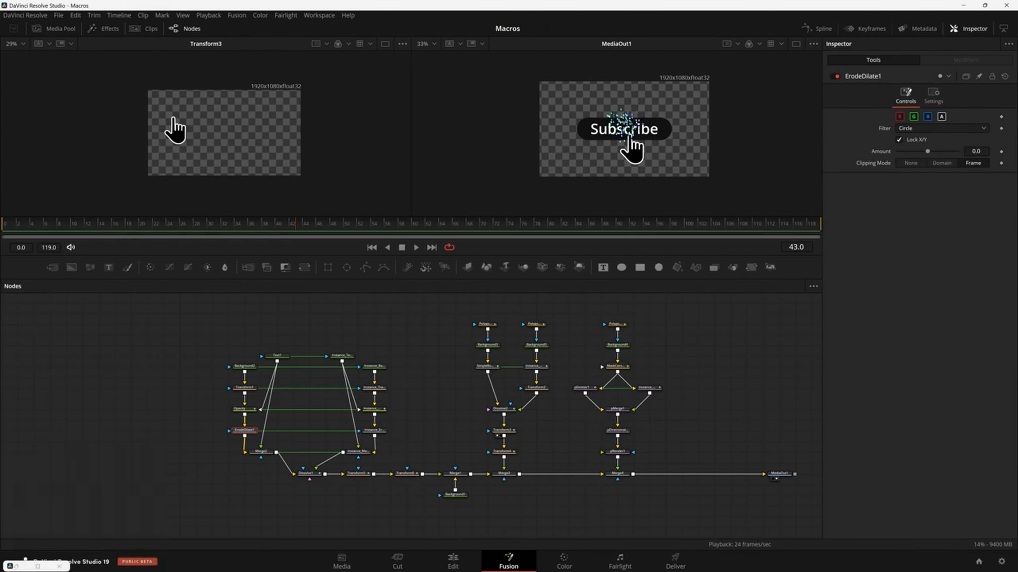
click(17, 566)
drag(134, 252, 141, 237)
click(184, 293)
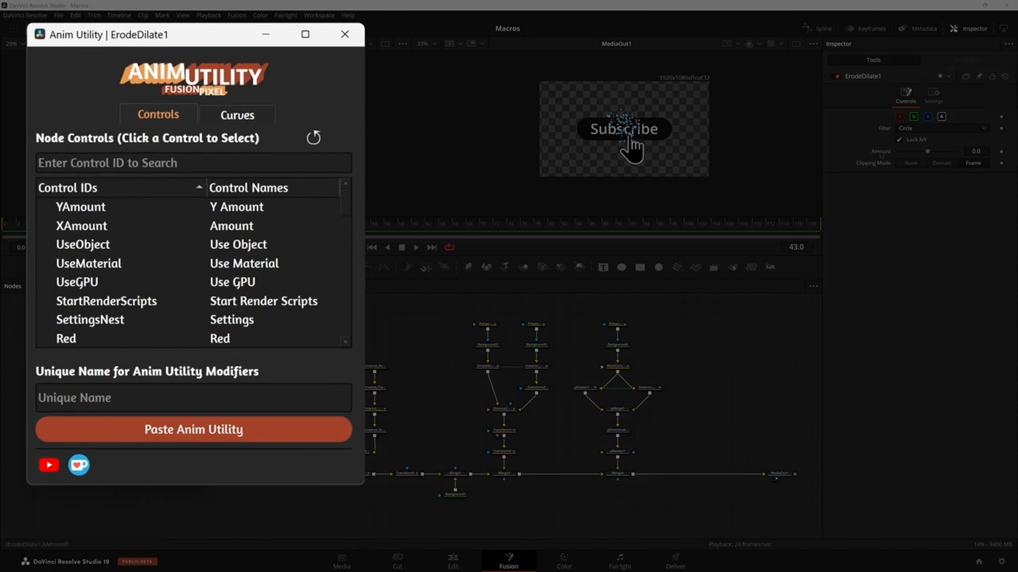
click(189, 157)
text(x)
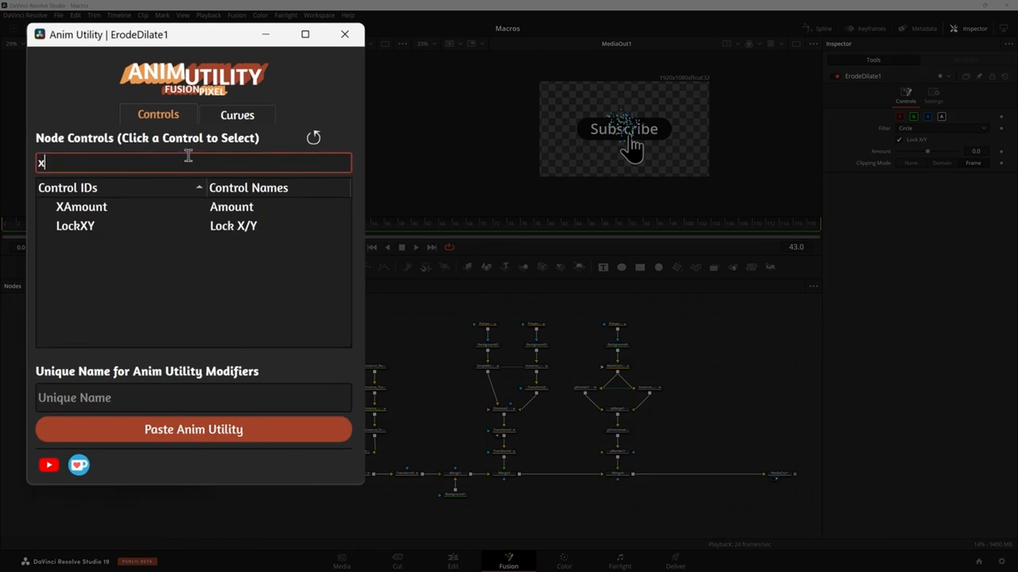
click(107, 209)
click(200, 431)
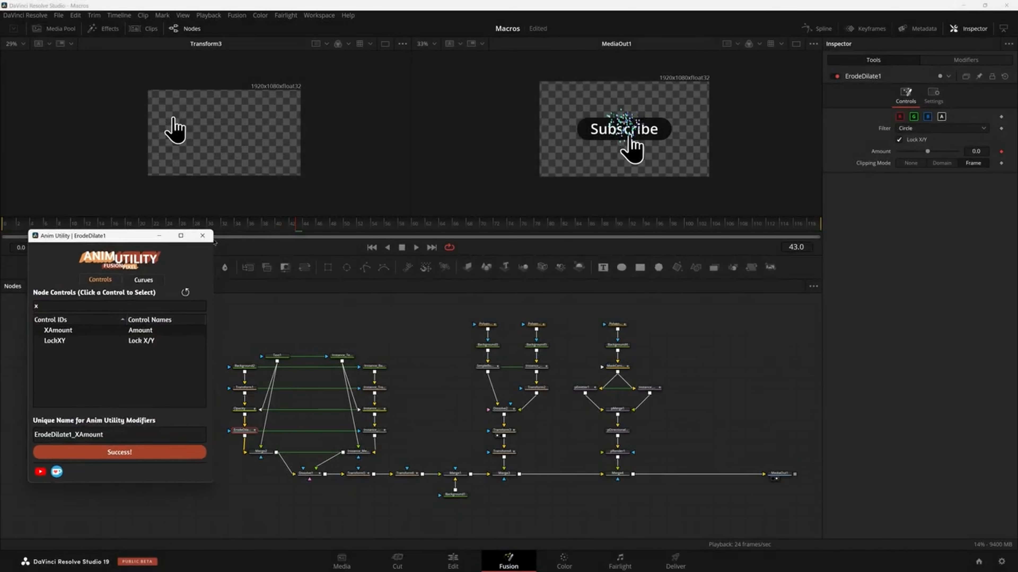
Set ErodeDilate1_XAmount's Rest Number to 0.02 and both its In and Out Anim Length to 6
click(965, 60)
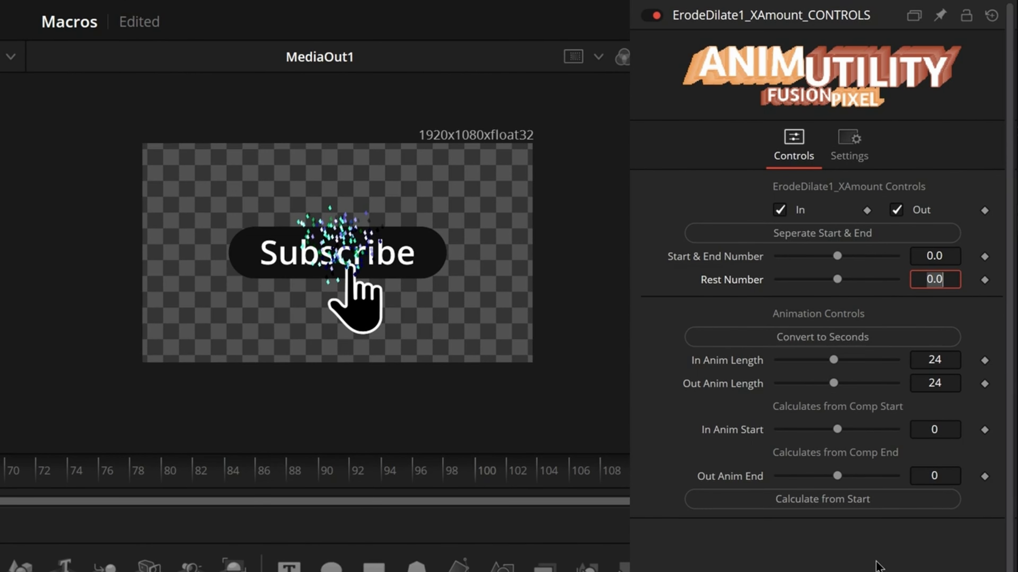
text(0.02)
key(Return)
click(948, 356)
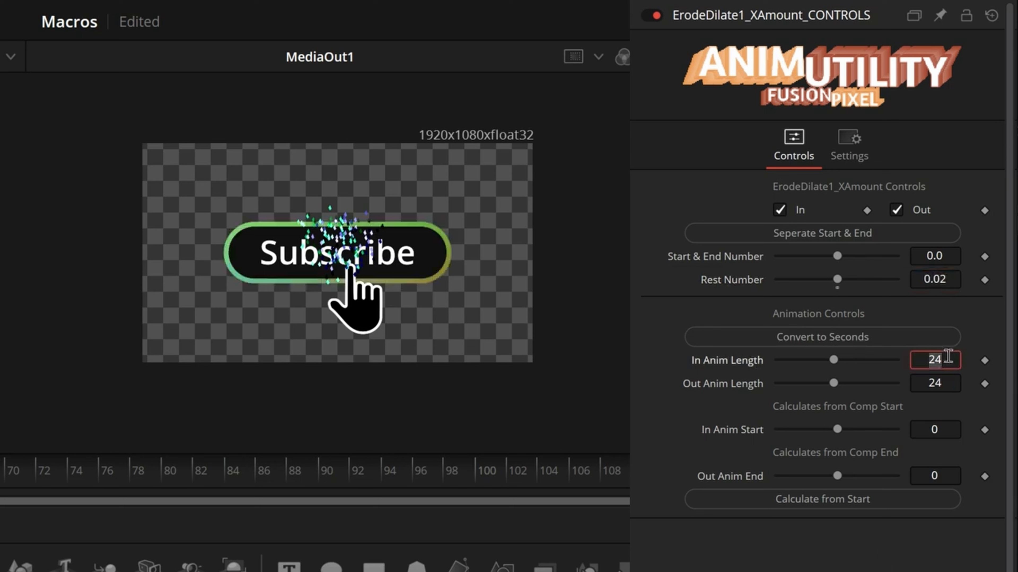
text(6)
key(Return)
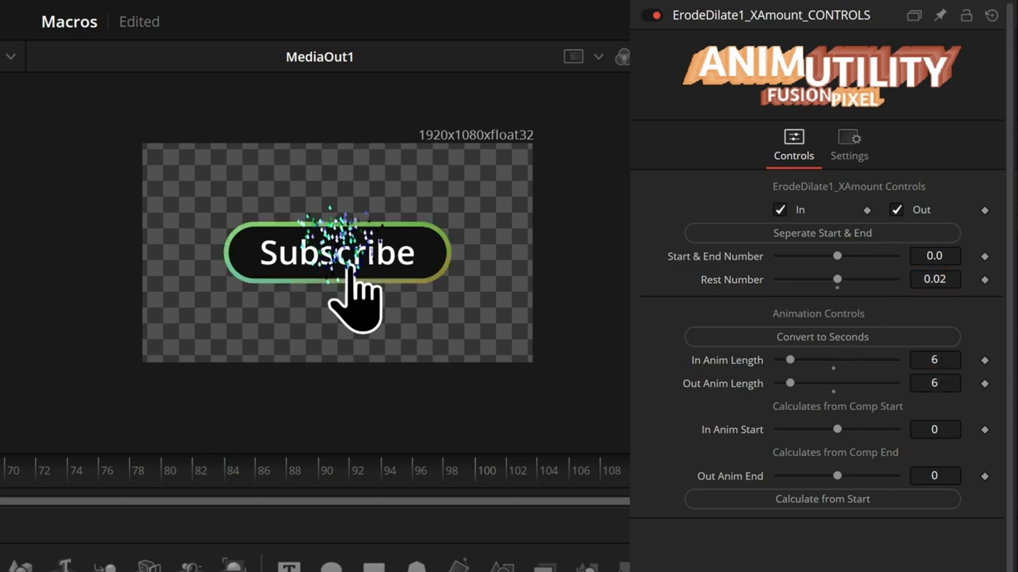
Set ErodeDilate1_XAmount's In Anim Start to 43
click(896, 210)
click(927, 430)
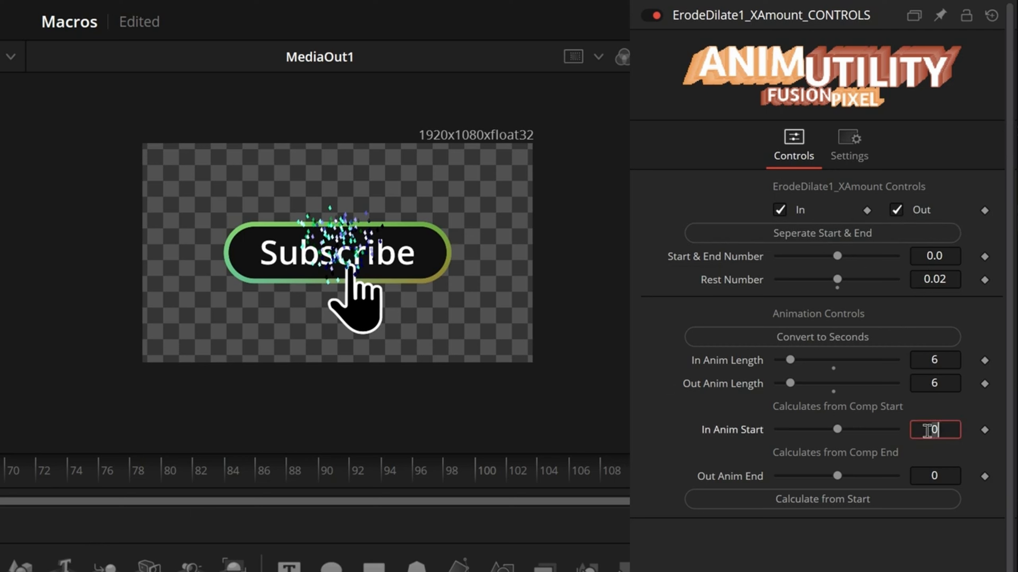
text(43)
key(Return)
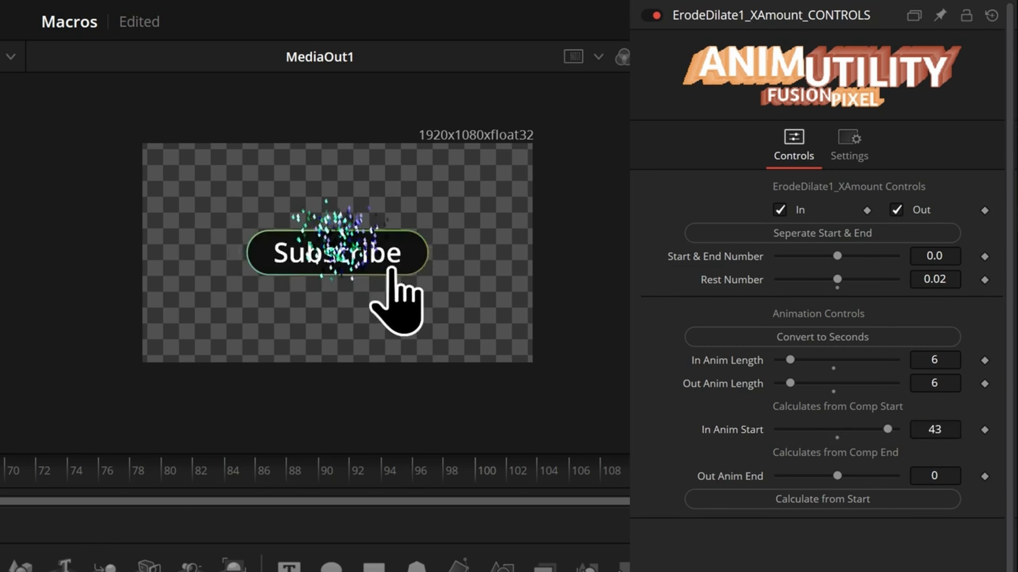